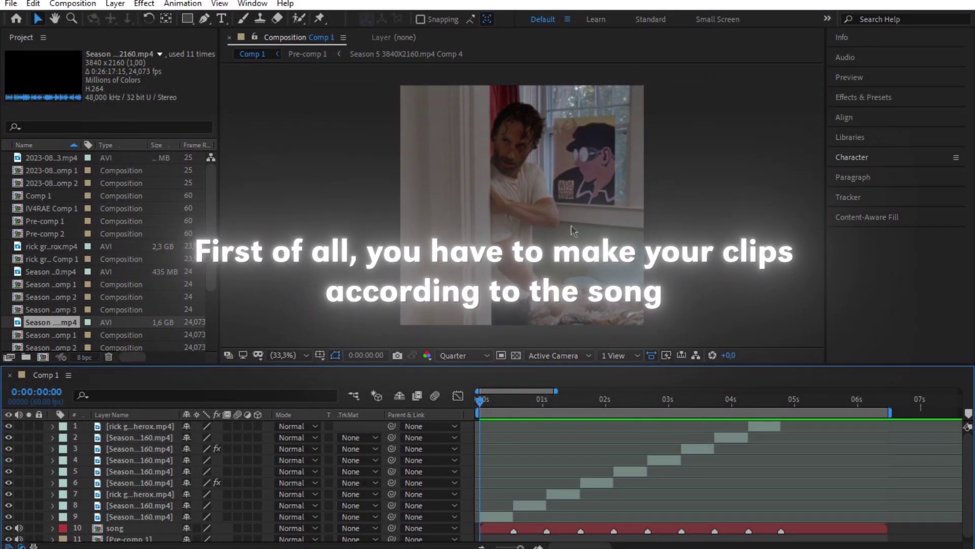
- Preview Comp 1 with the song, then select the first clip, layer 9
key(space)
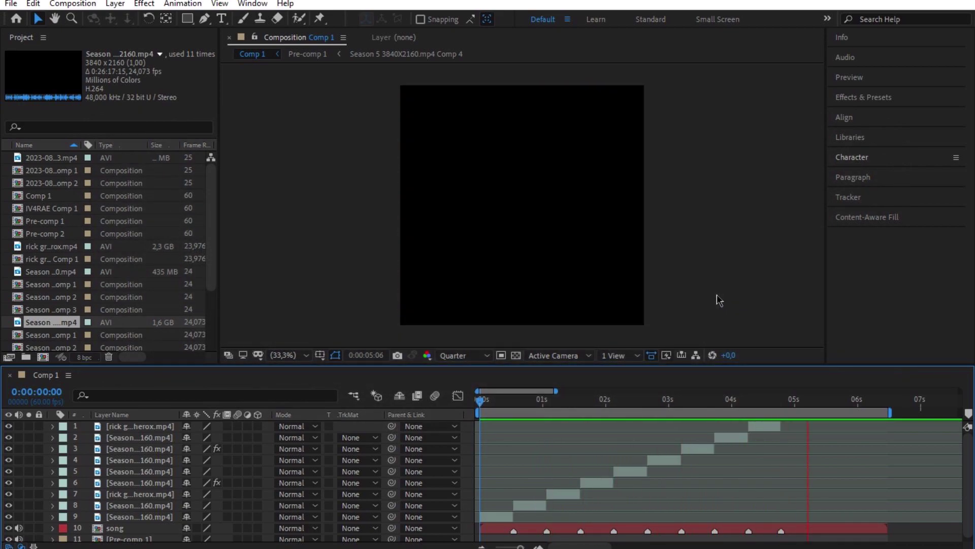
key(space)
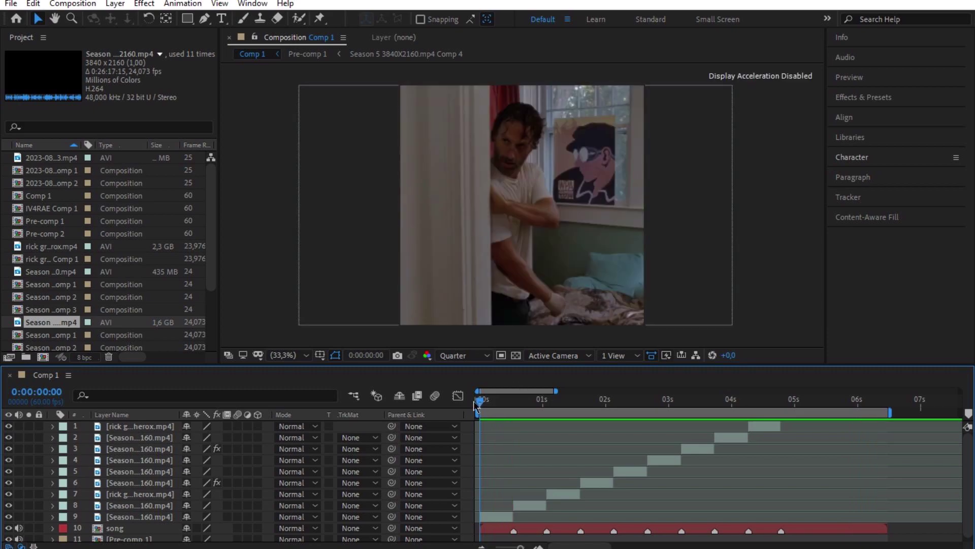
click(493, 515)
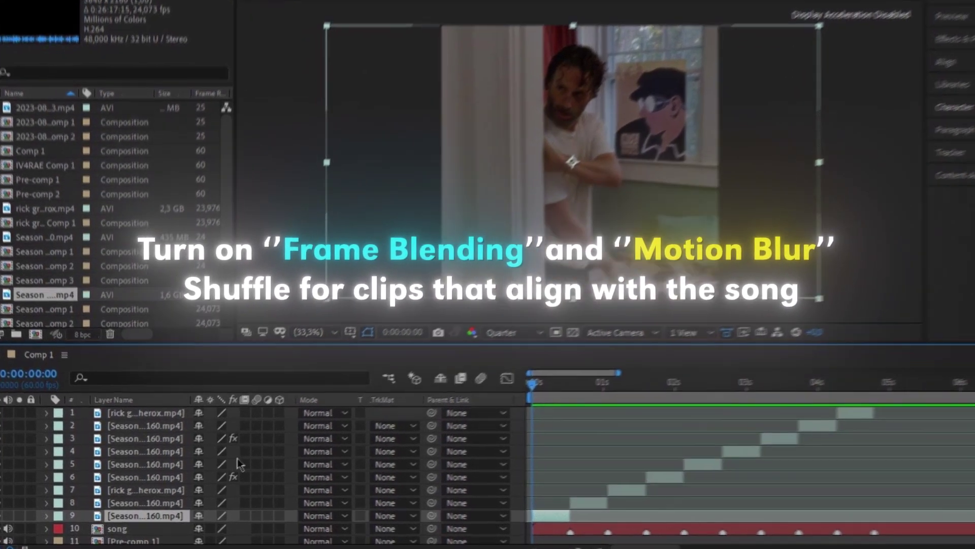
- Switch on frame blending and motion blur for clip layers 9 through 1
click(227, 516)
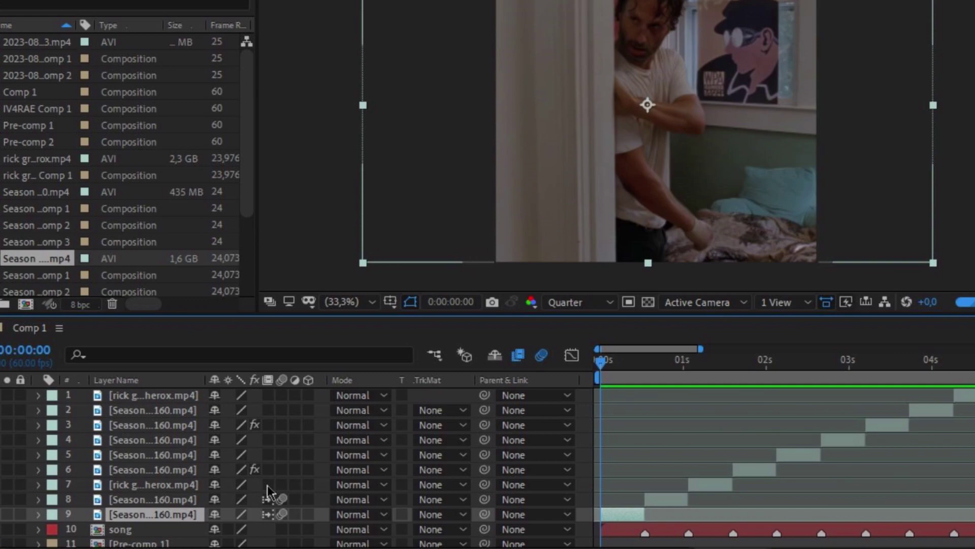
click(282, 485)
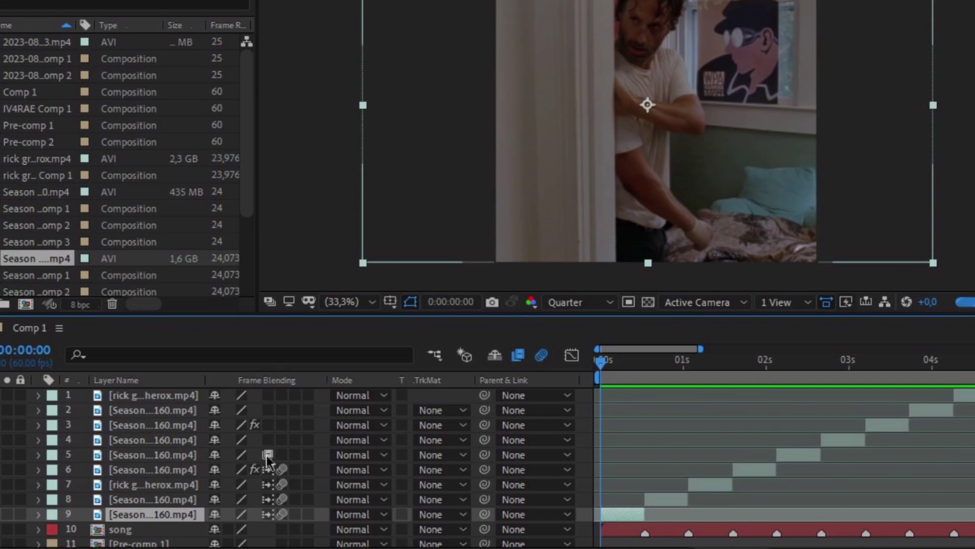
click(280, 455)
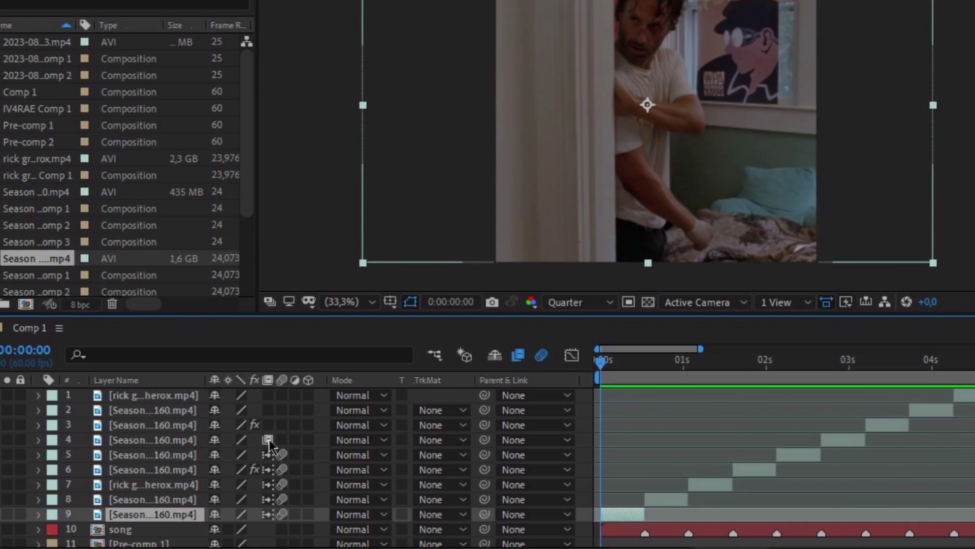
click(278, 439)
click(283, 425)
click(273, 411)
click(151, 400)
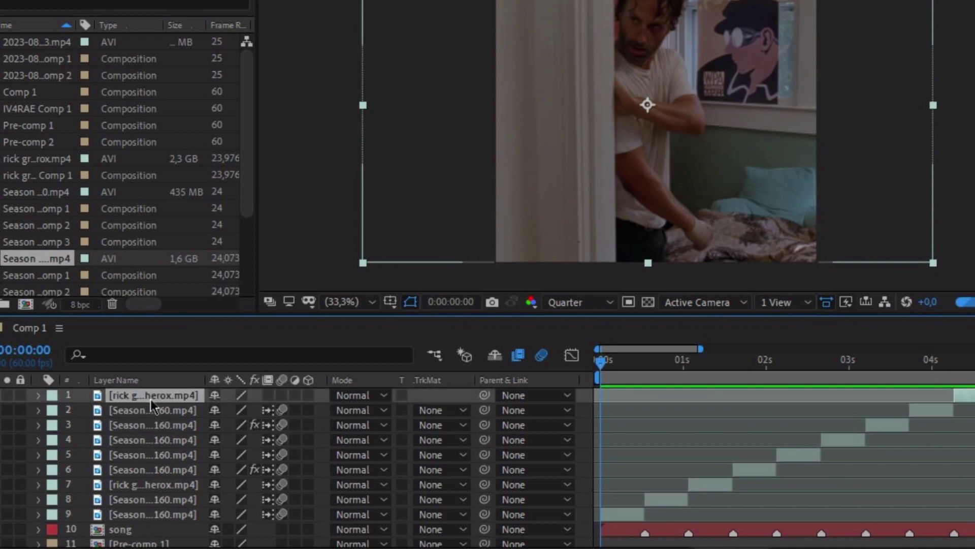
click(283, 396)
click(272, 394)
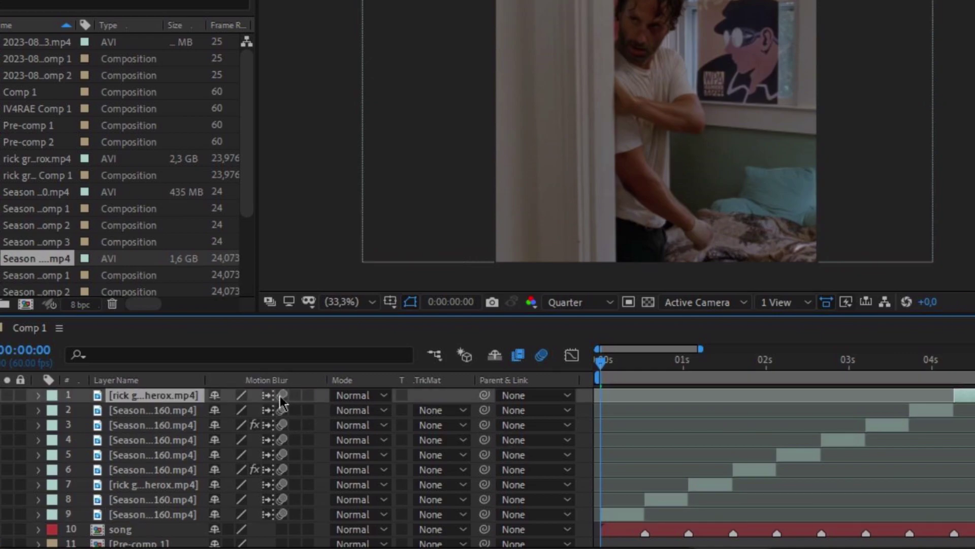
click(615, 514)
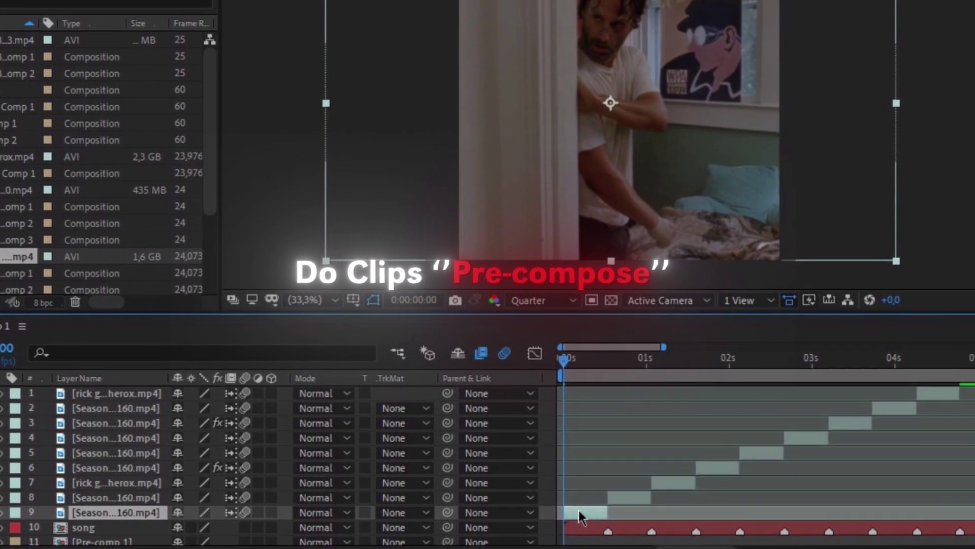
- Pre-compose layers 9 and 8, moving all attributes into the new compositions
right_click(607, 513)
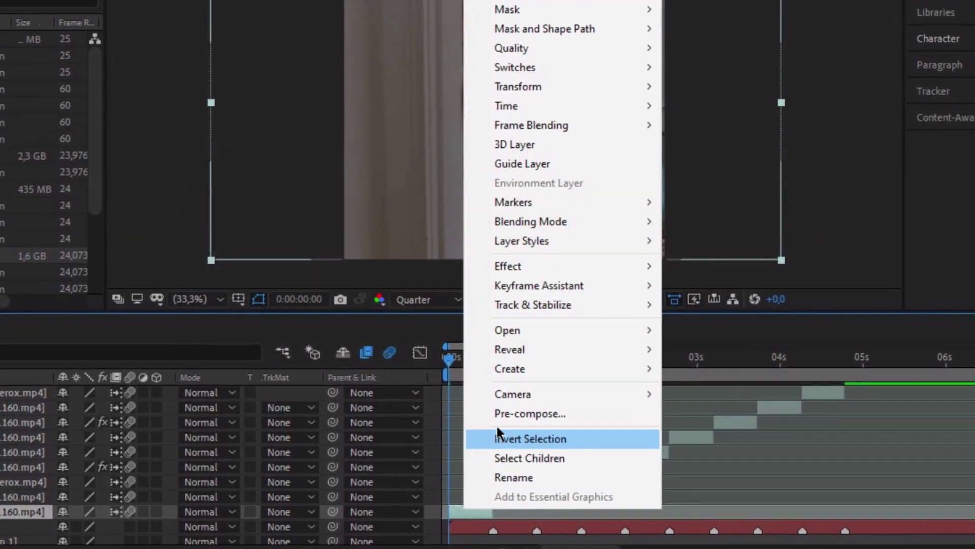
click(511, 418)
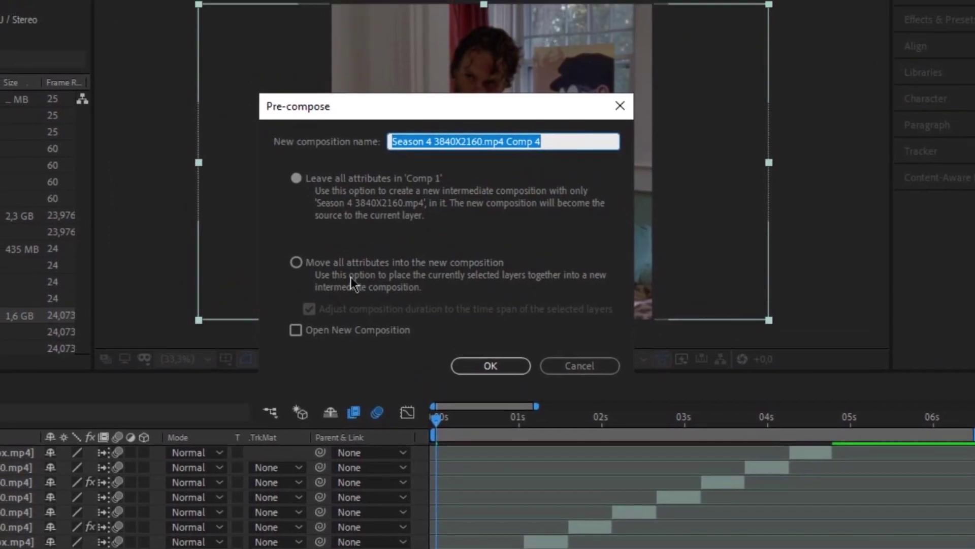
click(300, 275)
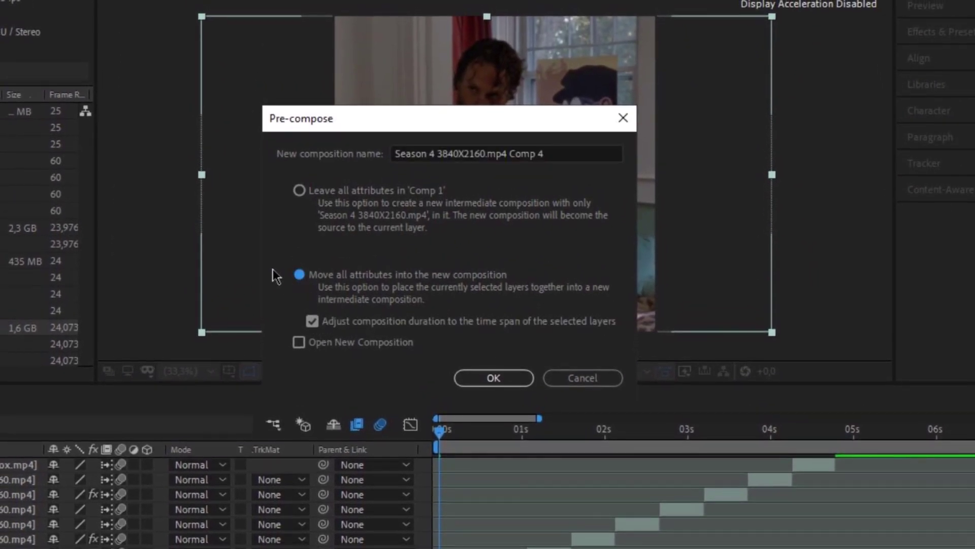
click(466, 381)
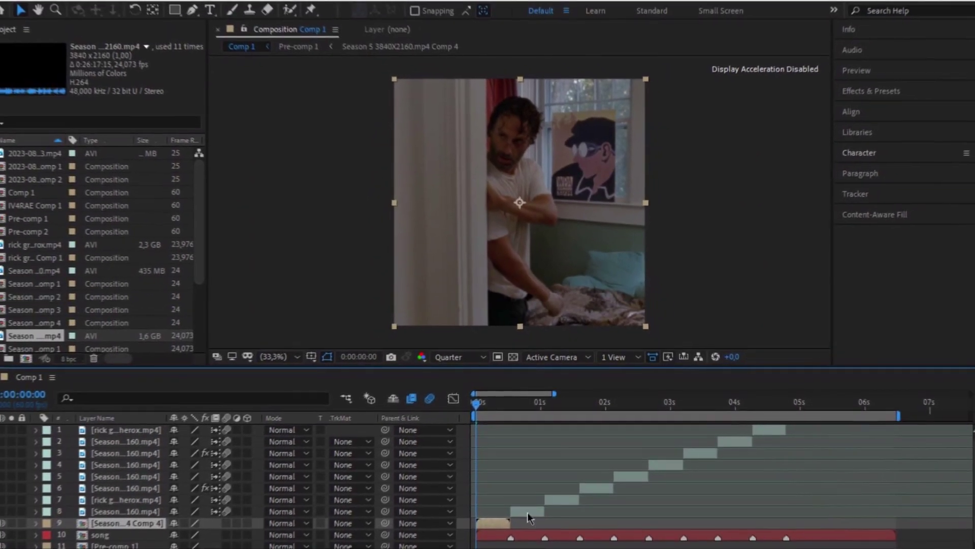
click(527, 511)
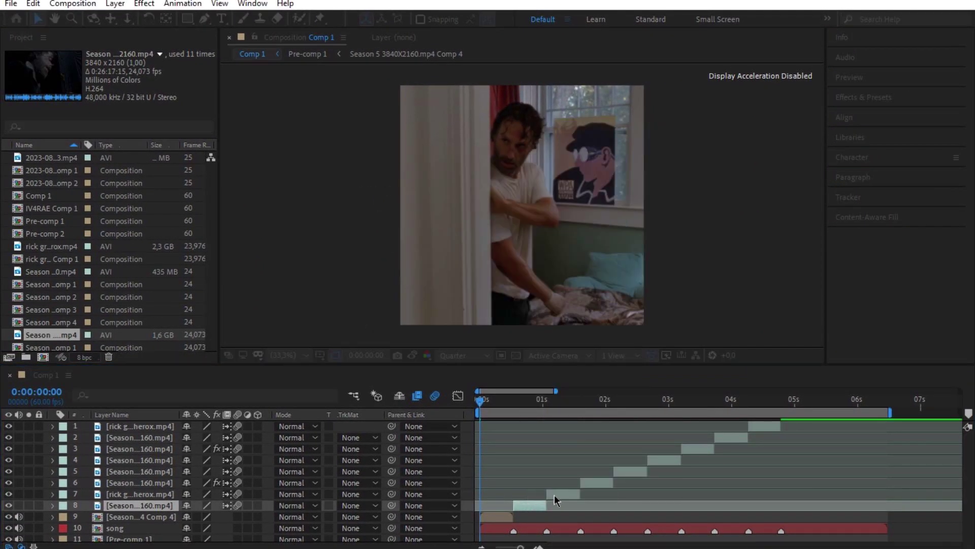
right_click(553, 495)
click(579, 423)
click(517, 360)
- Pre-compose layers 7 through 4 into their own compositions
right_click(594, 482)
click(609, 406)
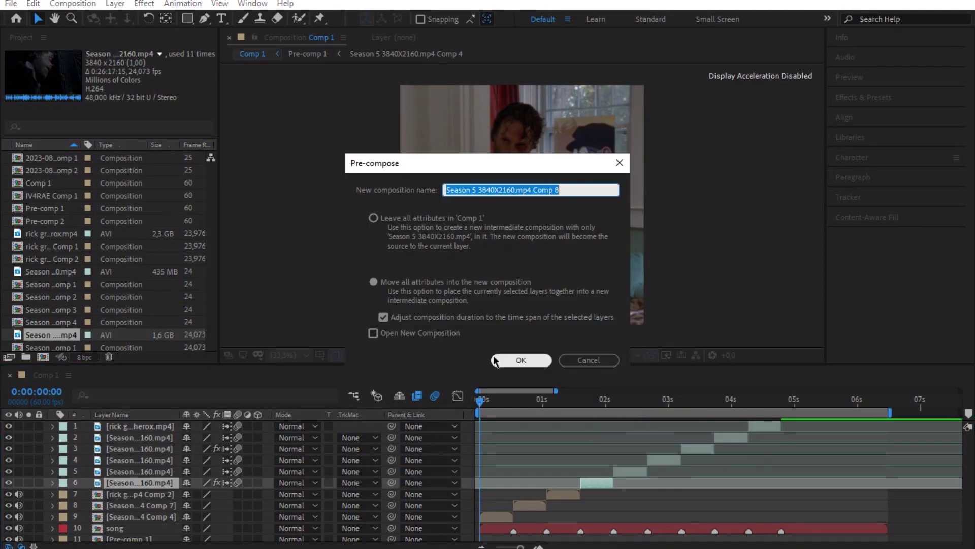
click(493, 359)
right_click(630, 471)
click(645, 395)
click(516, 360)
right_click(652, 460)
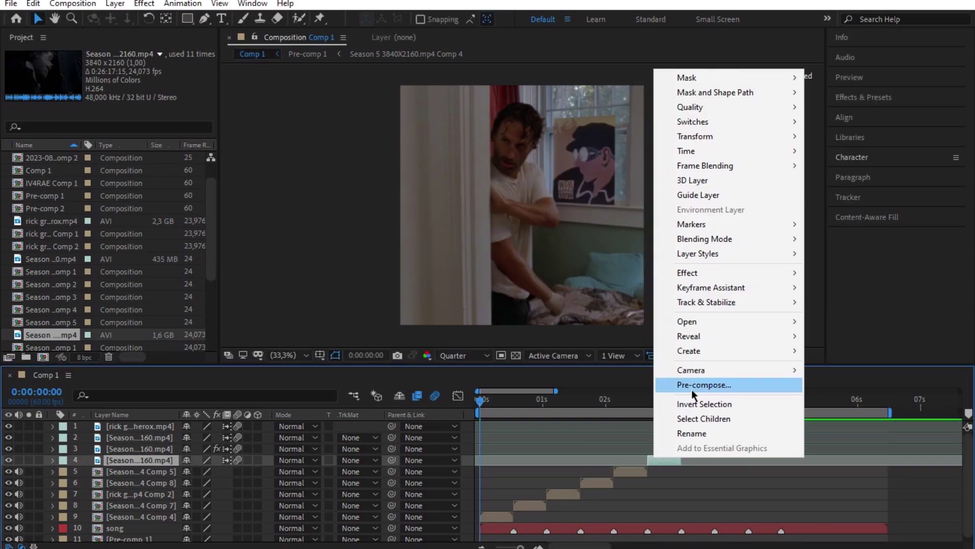
click(703, 385)
click(516, 360)
- Pre-compose layers 3, 2 and 1, then reselect layer 9
right_click(699, 449)
click(782, 375)
click(517, 360)
right_click(732, 437)
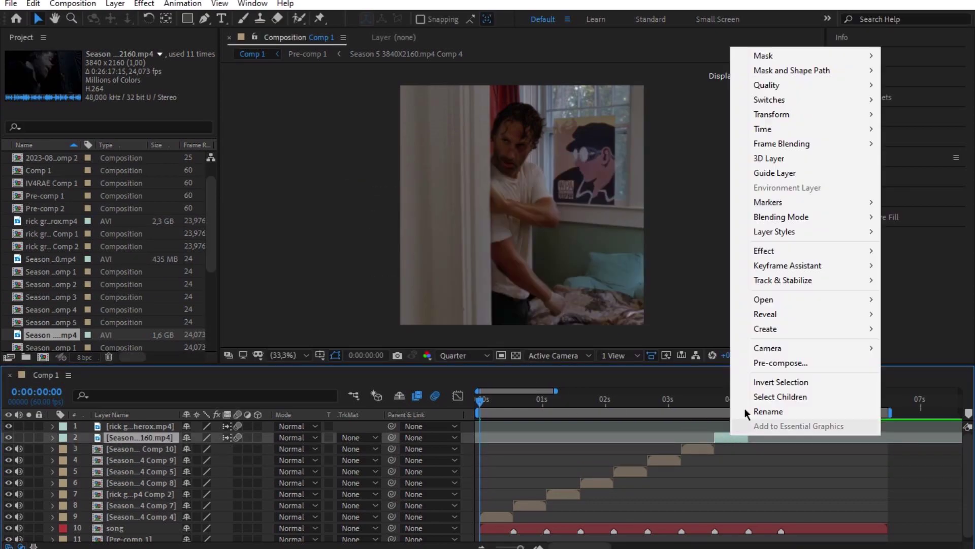
click(781, 362)
click(589, 360)
right_click(761, 425)
click(810, 351)
click(590, 360)
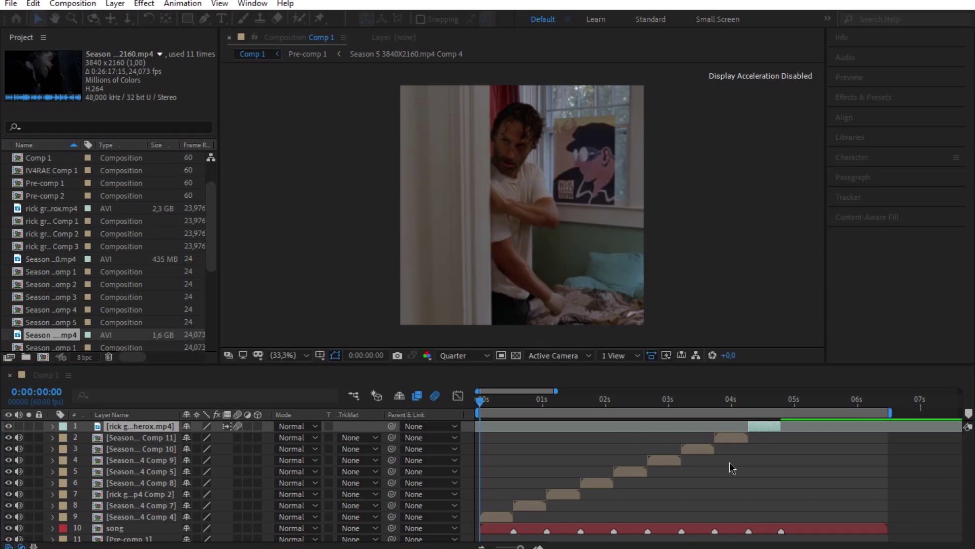
click(496, 515)
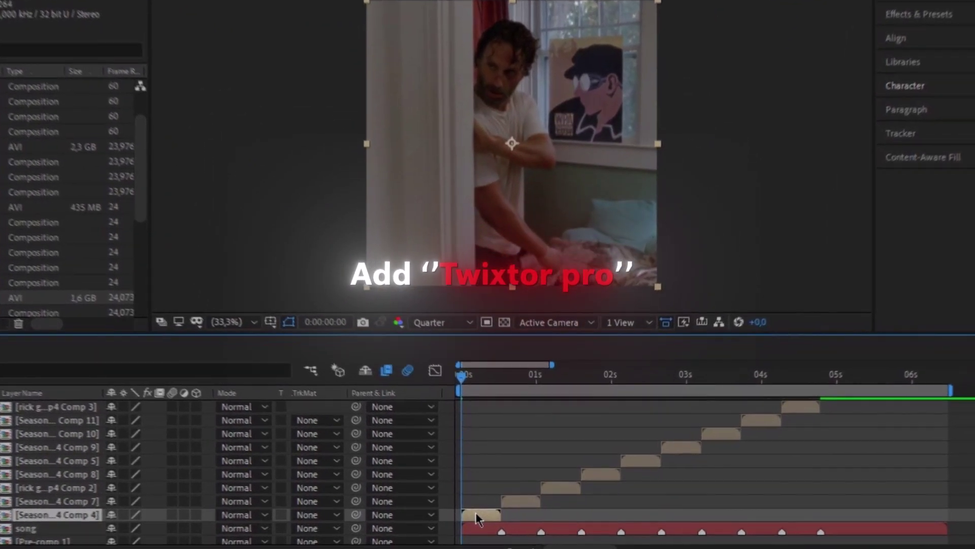
- Apply Twixtor Pro to layer 9 by searching 'twix' in the quick effect search
key(ctrl+space)
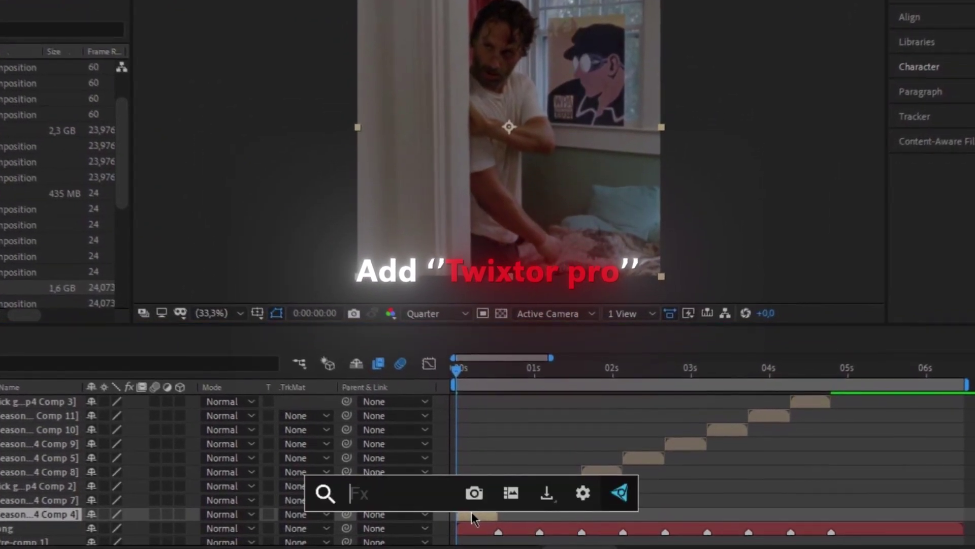
text(twi)
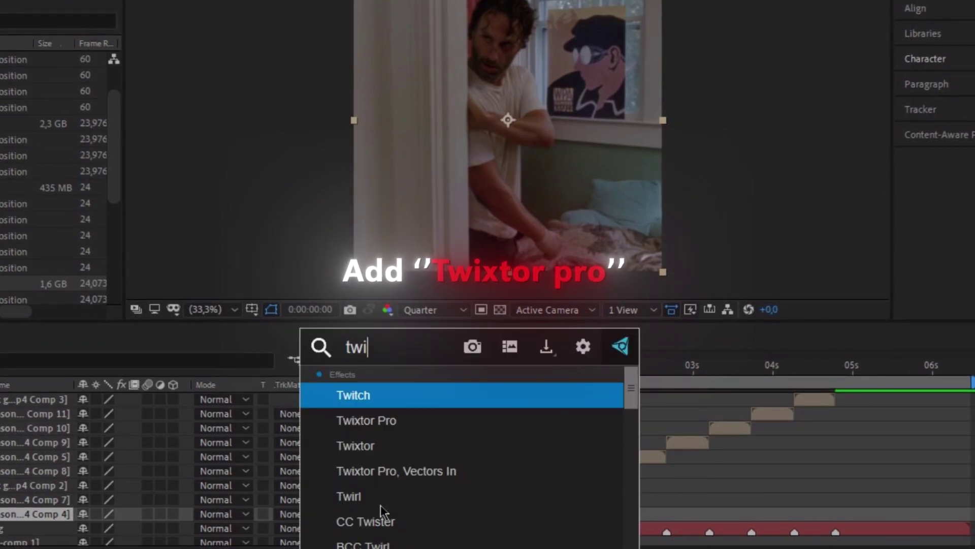
text(x)
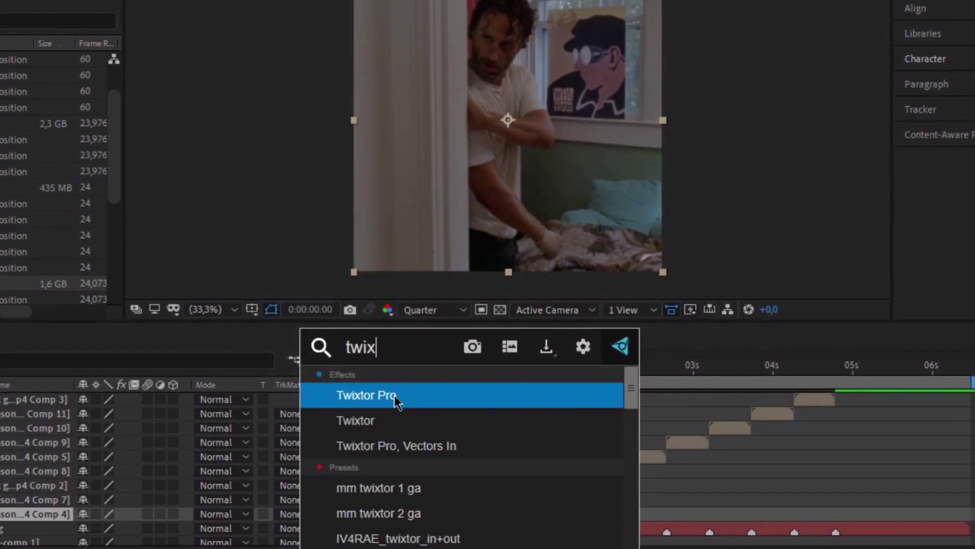
click(395, 396)
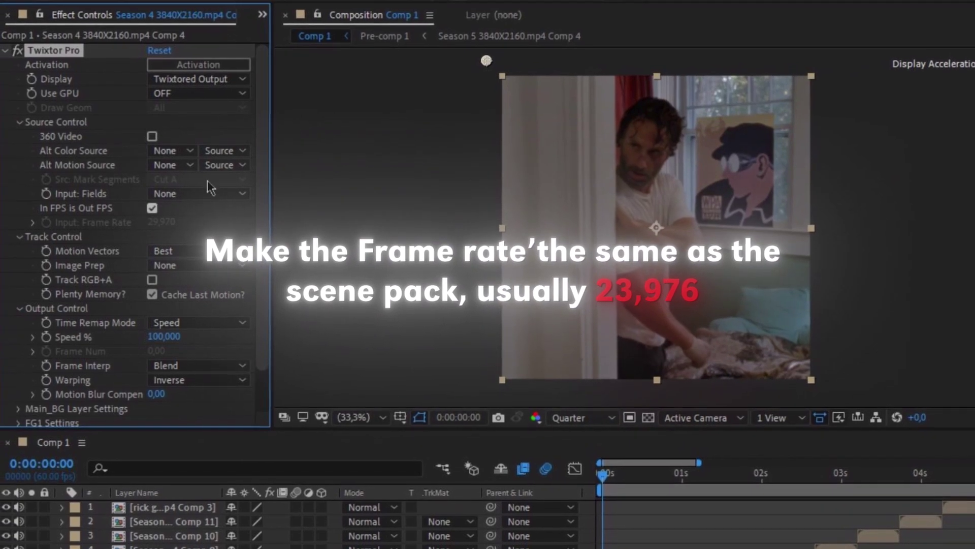
- Set Twixtor Pro's input frame rate to 23,976 and Speed % to 135
click(135, 196)
click(165, 223)
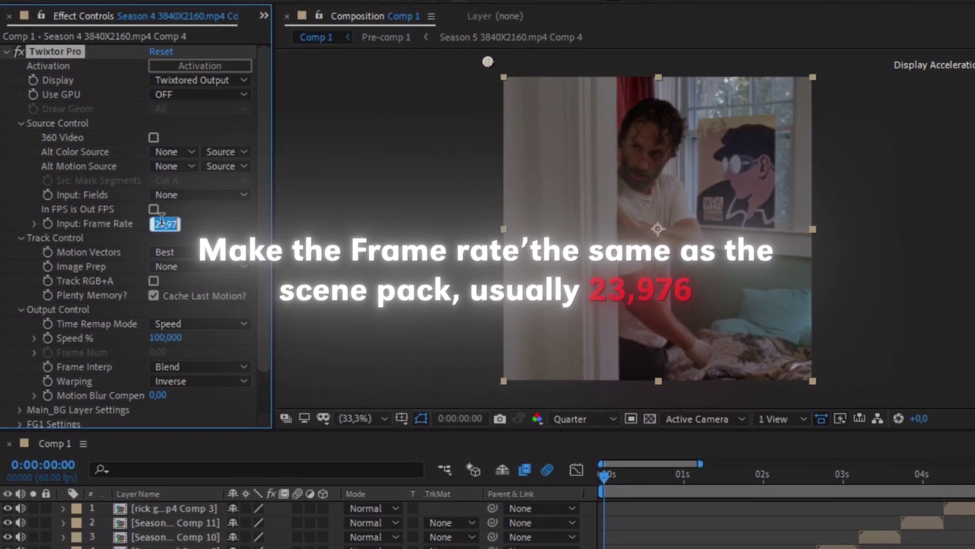
text(23)
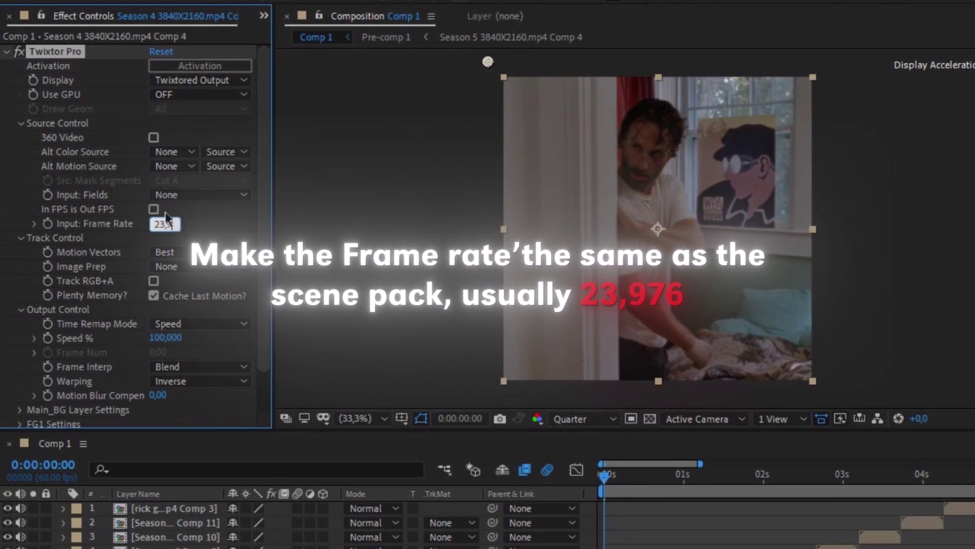
text(,976)
key(Return)
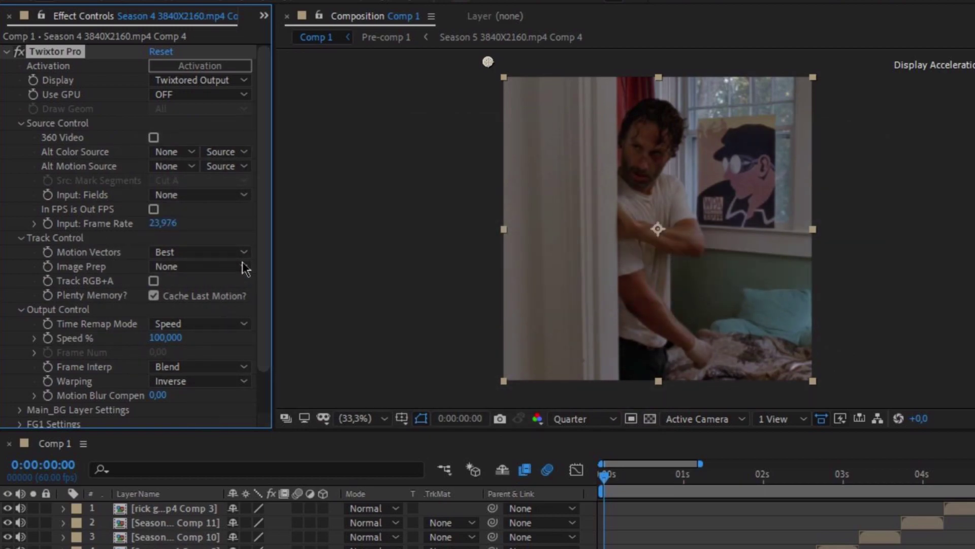
click(159, 338)
text(135)
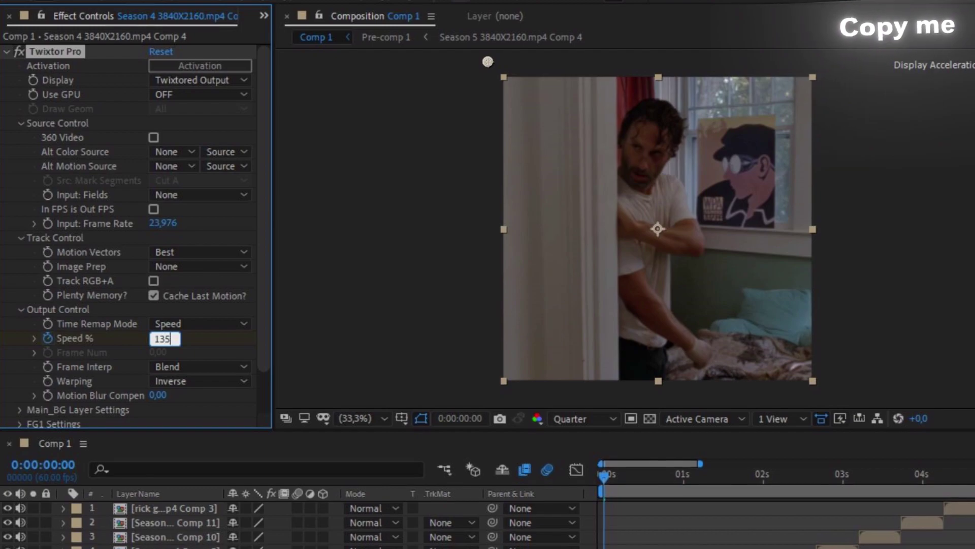
key(Return)
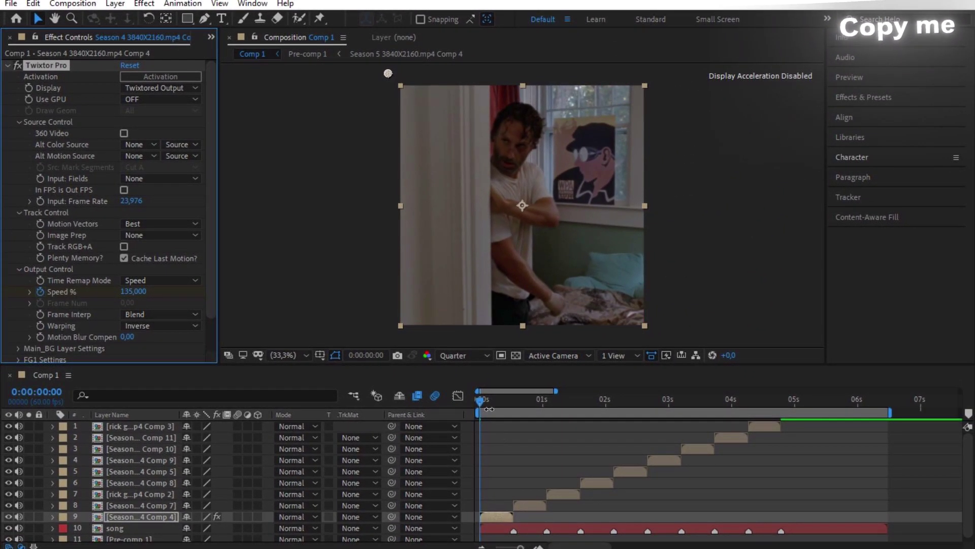
- Reveal Speed % and key it down to 45 at frame 16
key(u)
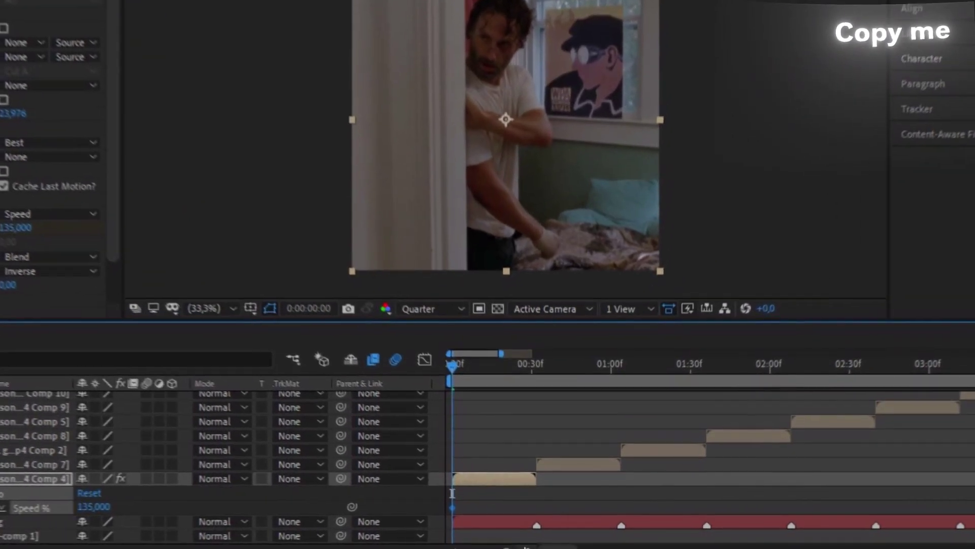
scroll(532, 518, up, 3)
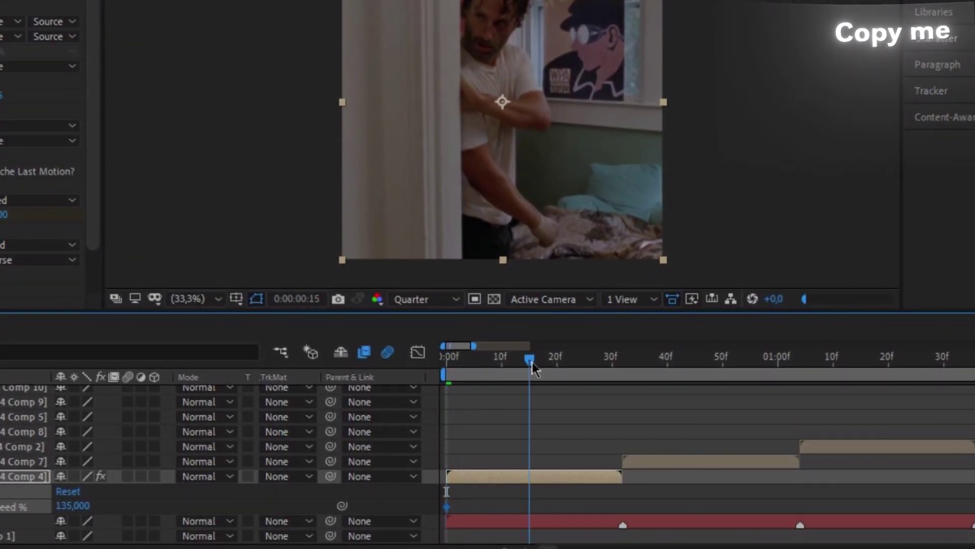
drag(531, 361, 537, 364)
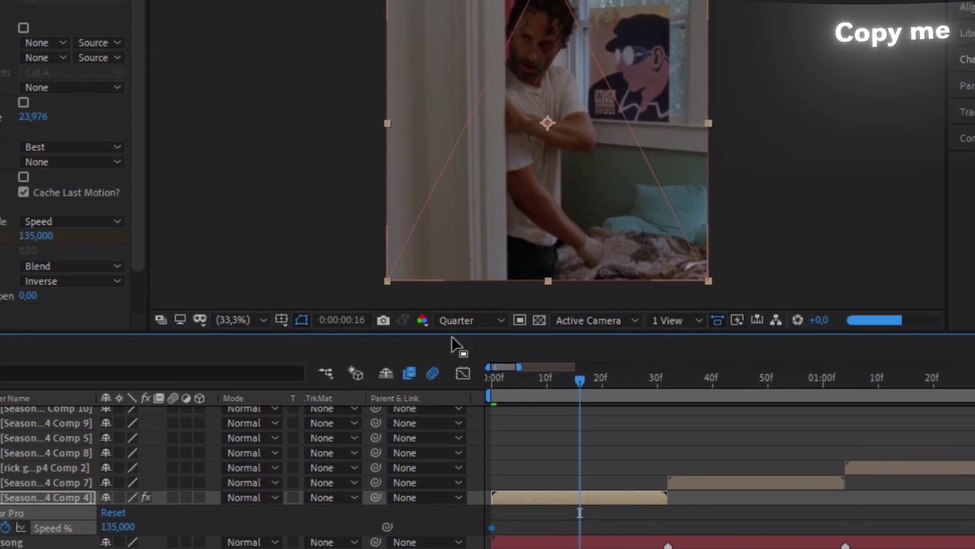
click(72, 505)
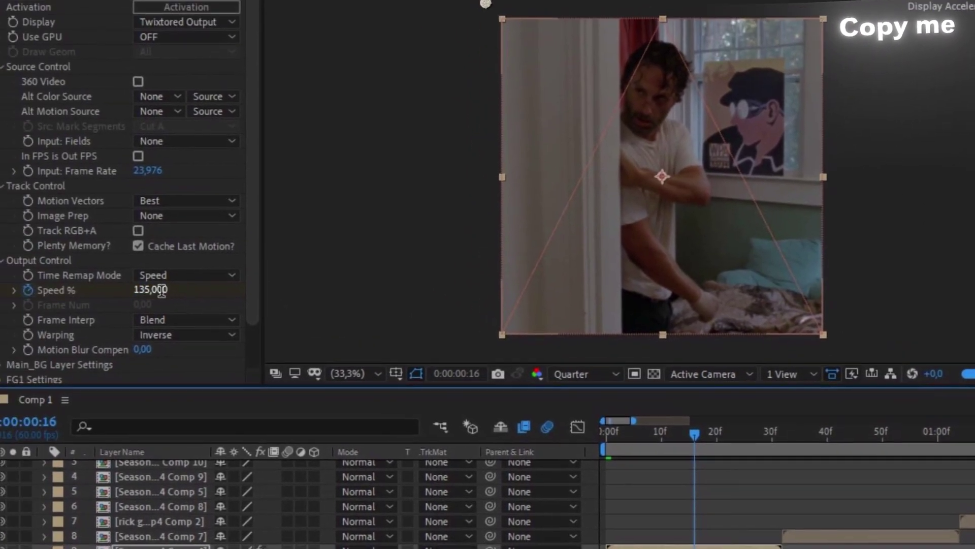
text(4)
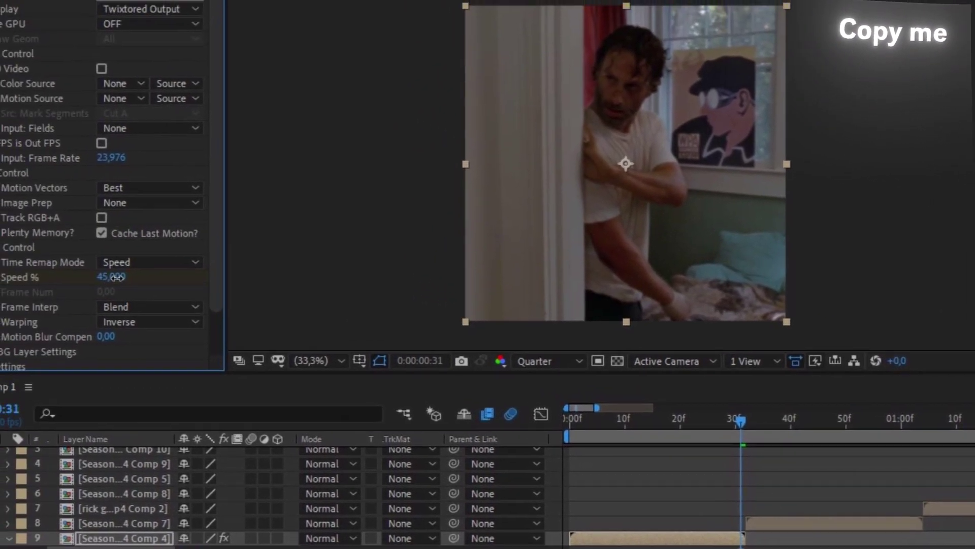
- Key Speed % back to 135 at frame 31 and select all three keyframes
click(50, 502)
text(135)
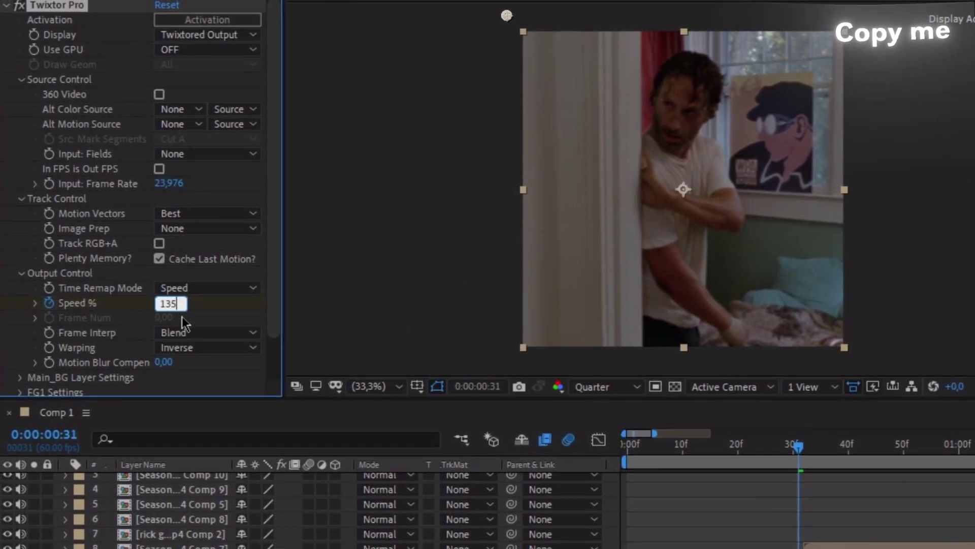
key(Return)
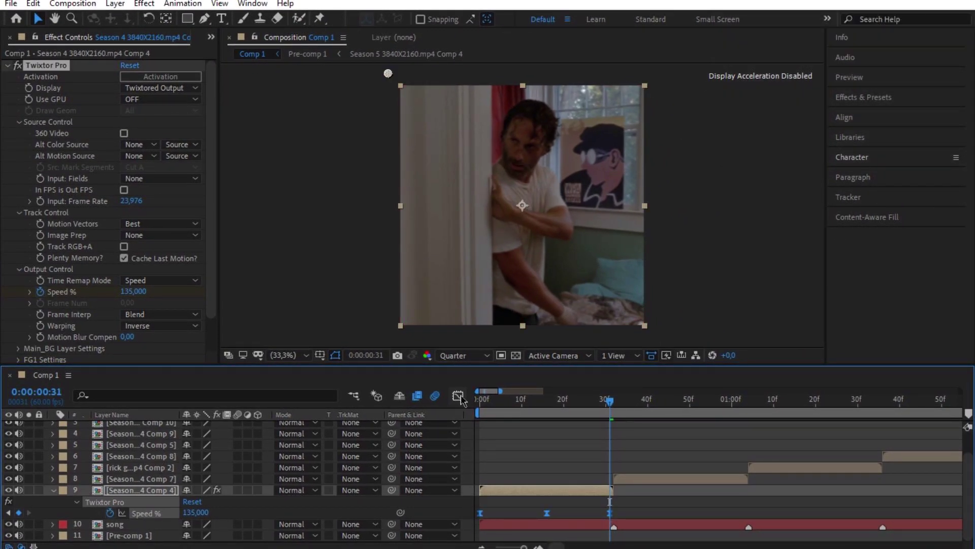
click(547, 513)
drag(637, 500, 478, 525)
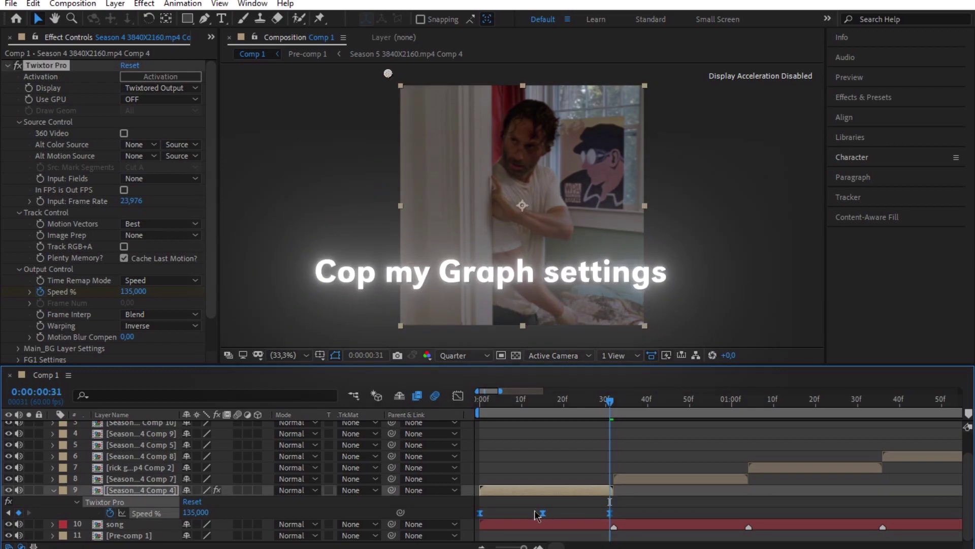
- Show Speed % in the Graph Editor and fit the first two keyframes to view
click(458, 399)
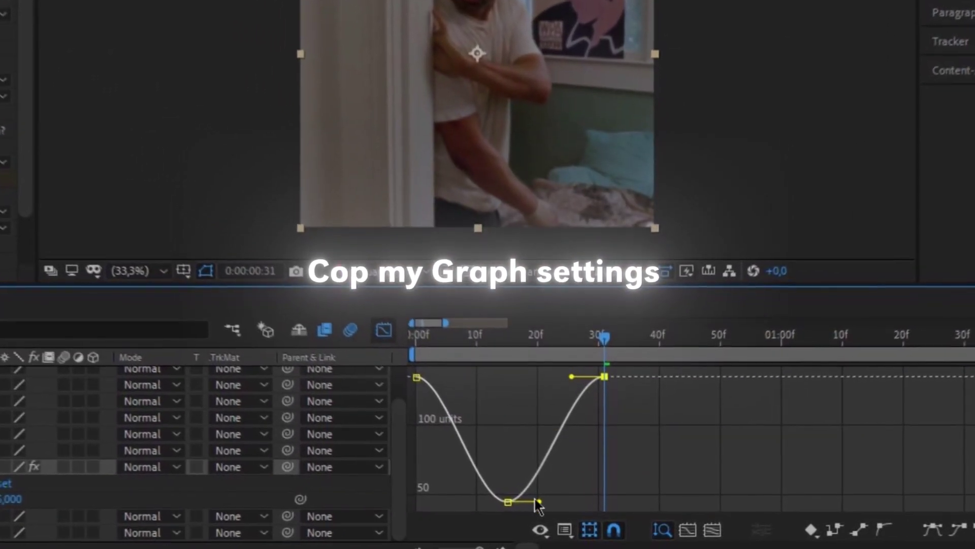
mouse_move(540, 513)
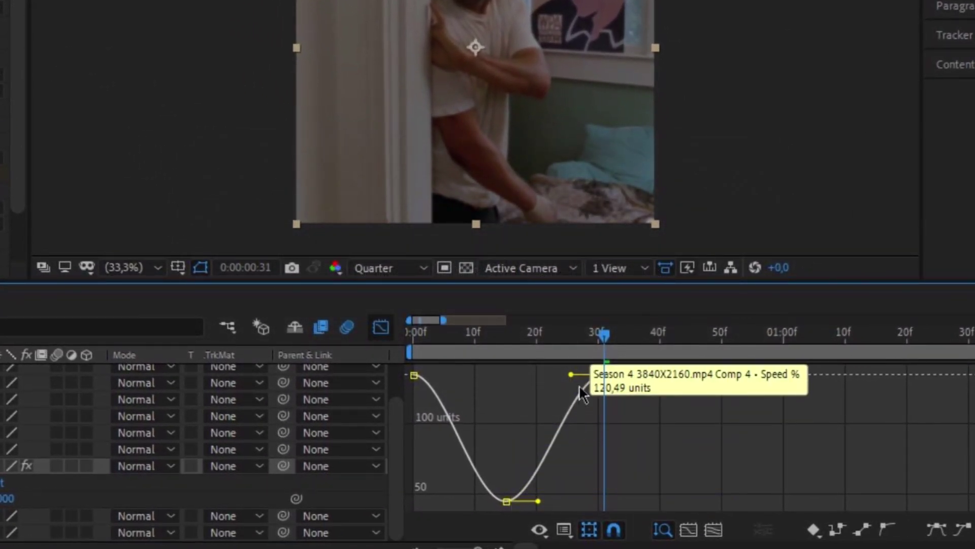
click(562, 426)
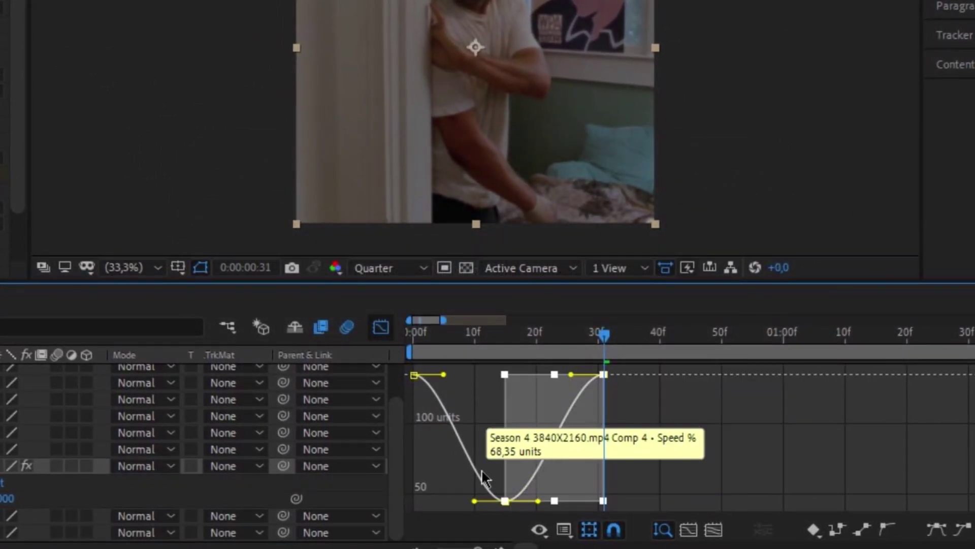
click(467, 447)
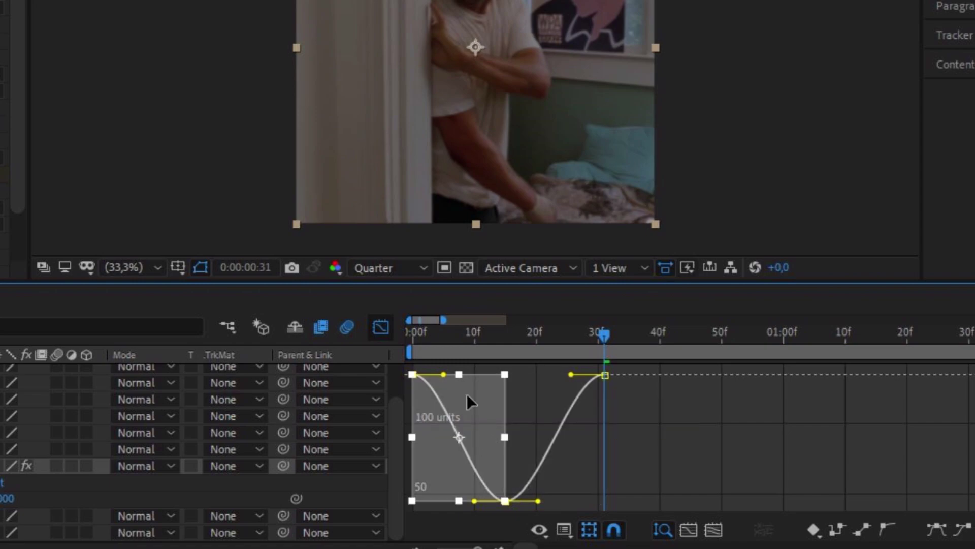
click(694, 533)
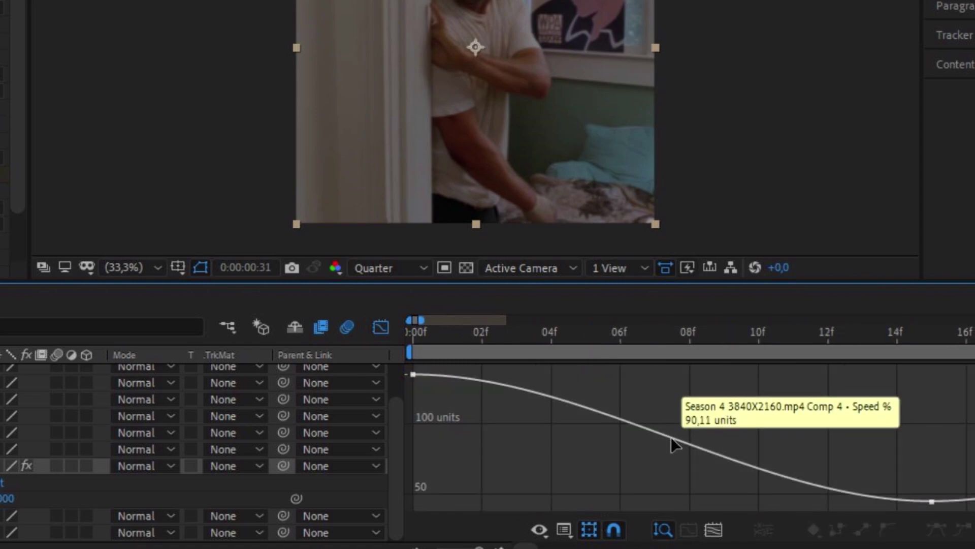
- Shorten the first keyframe's outgoing Bezier handle
click(558, 399)
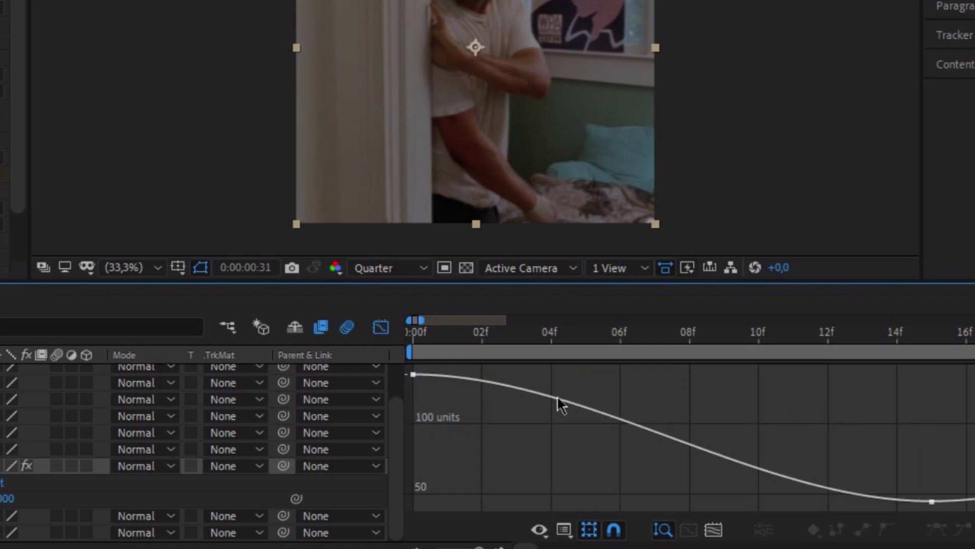
click(590, 402)
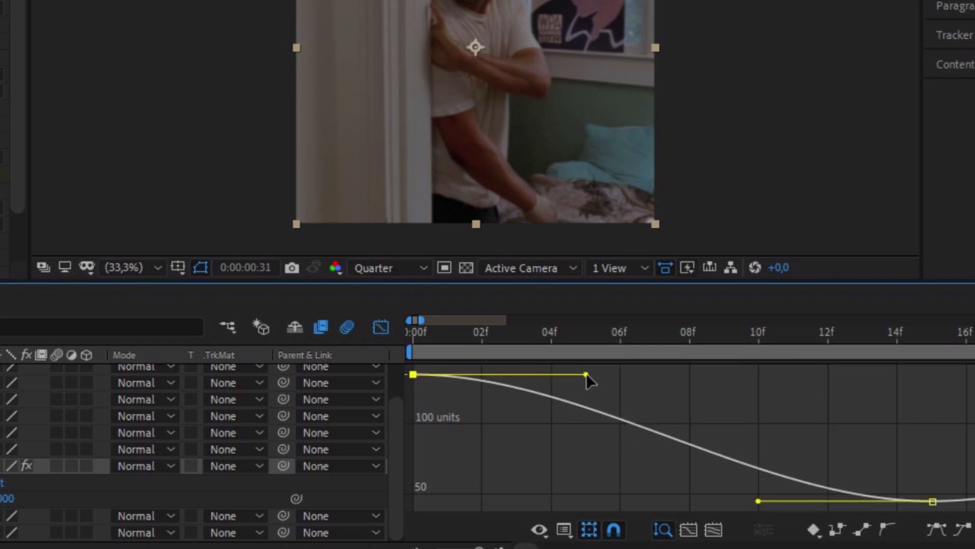
drag(586, 375, 480, 387)
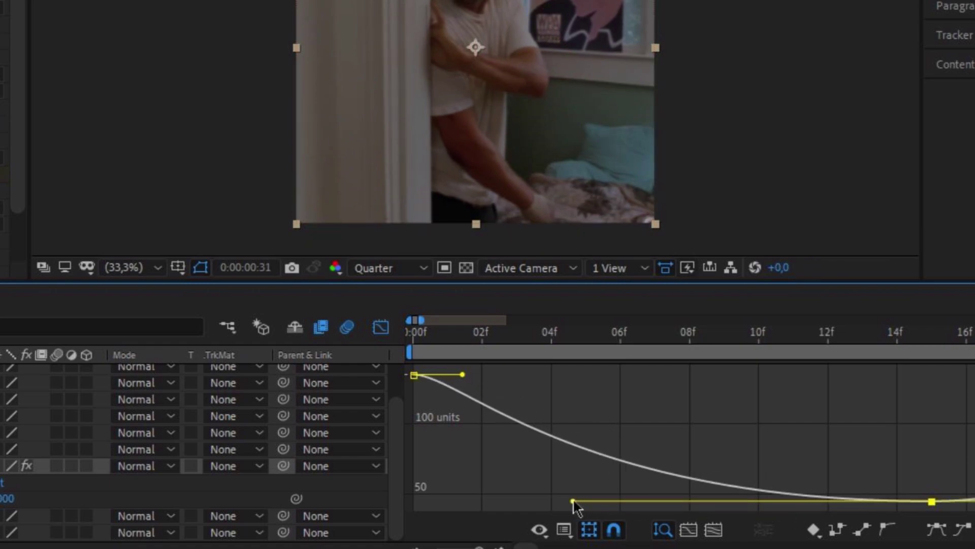
- Shorten the final keyframe's ease-in and lengthen the 15f keyframe's ease-out
click(608, 452)
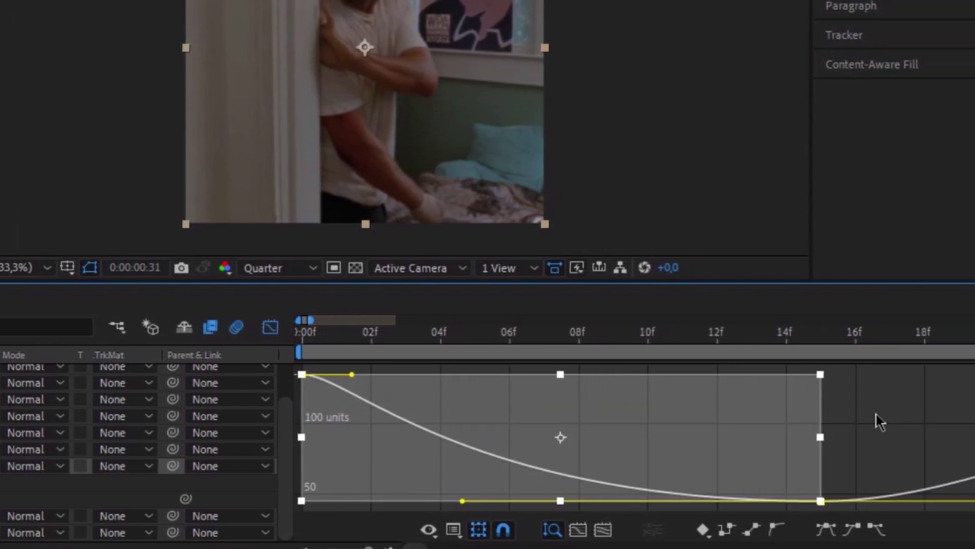
click(560, 508)
click(558, 530)
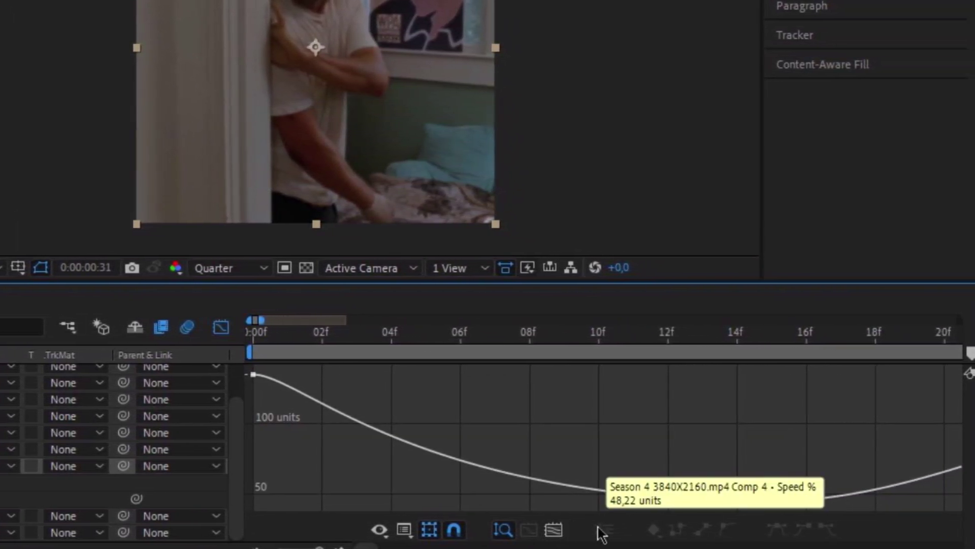
click(605, 495)
click(531, 531)
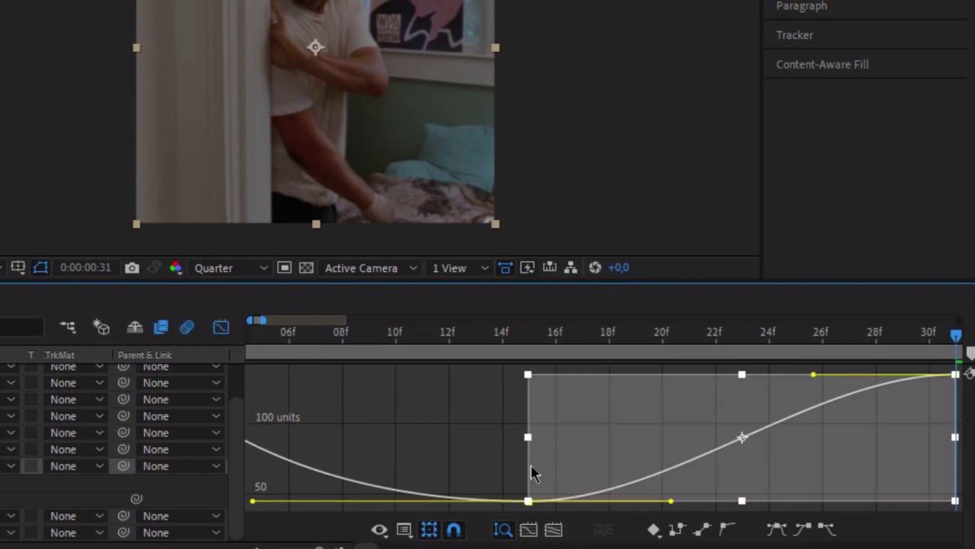
click(528, 501)
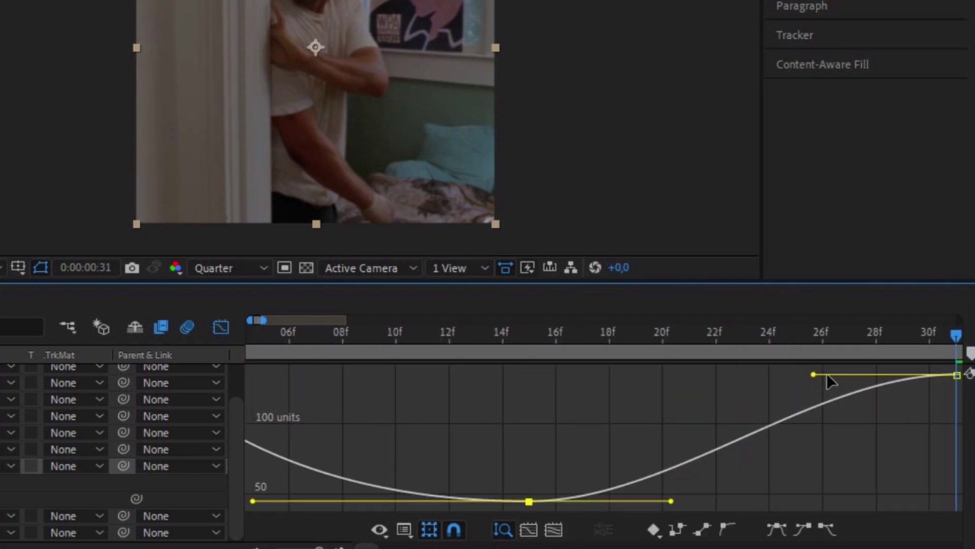
drag(814, 374, 883, 377)
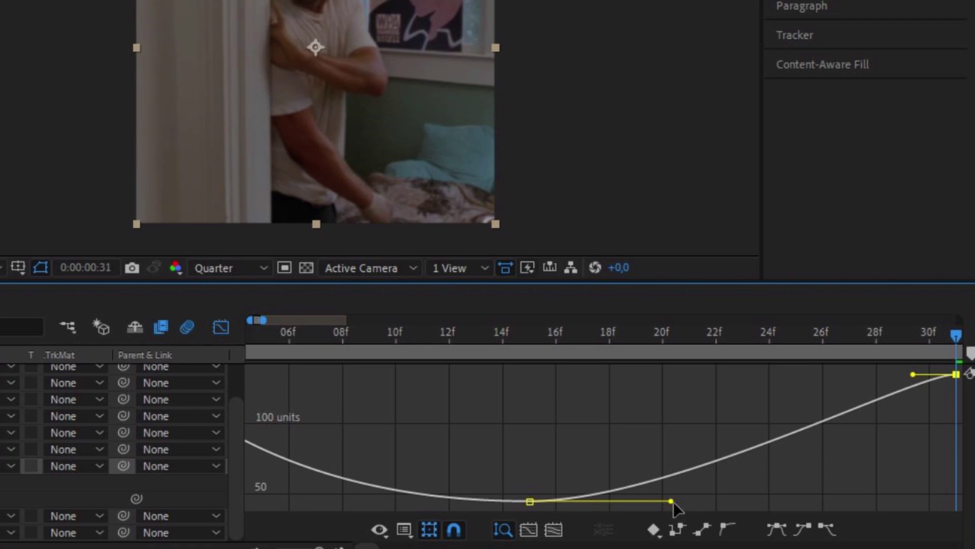
drag(671, 501, 779, 502)
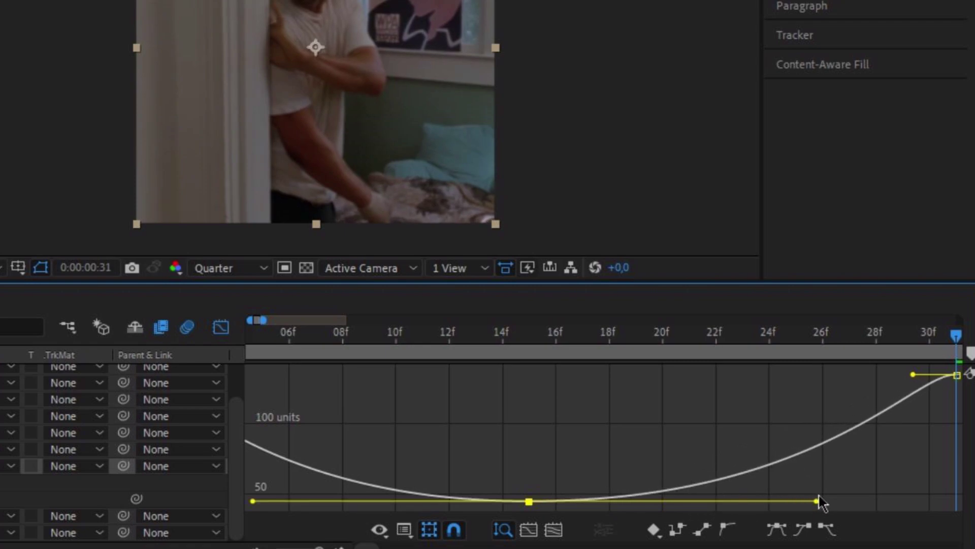
- Select all Speed keyframes, fit the whole curve, and return to layer bars
double_click(744, 469)
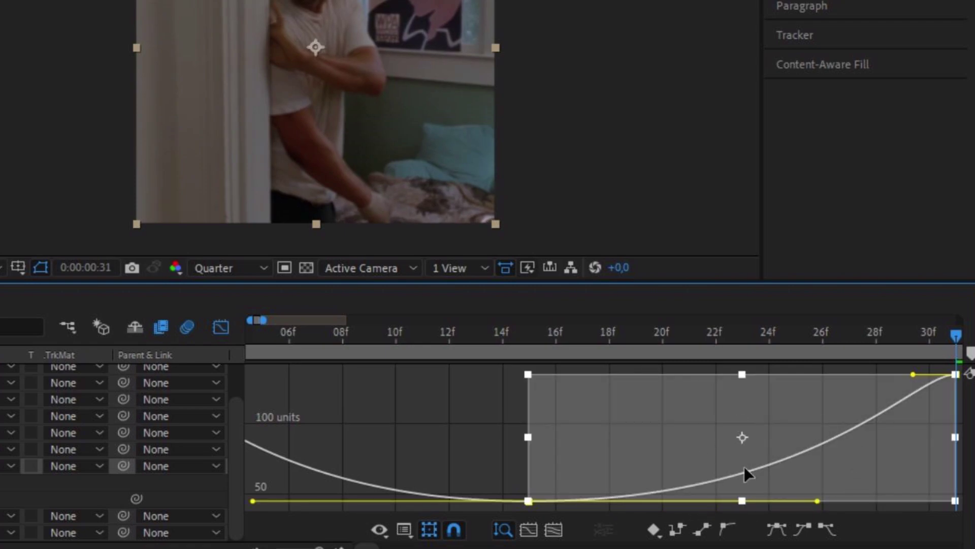
click(551, 530)
click(481, 485)
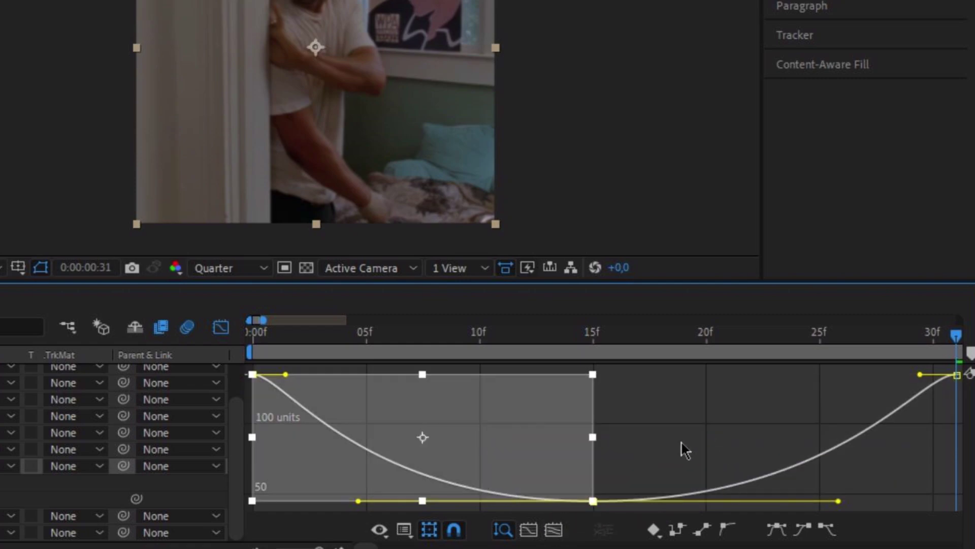
click(727, 480)
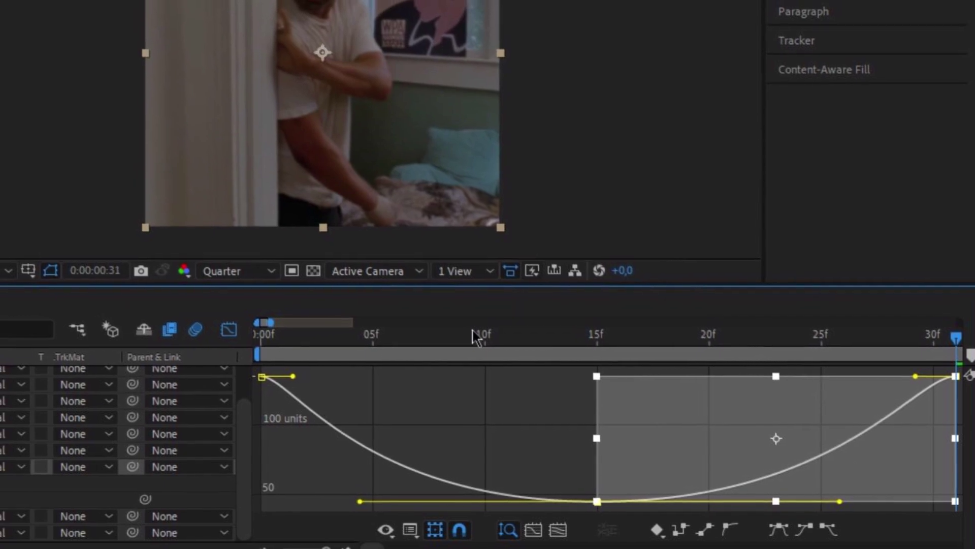
key(shift+F3)
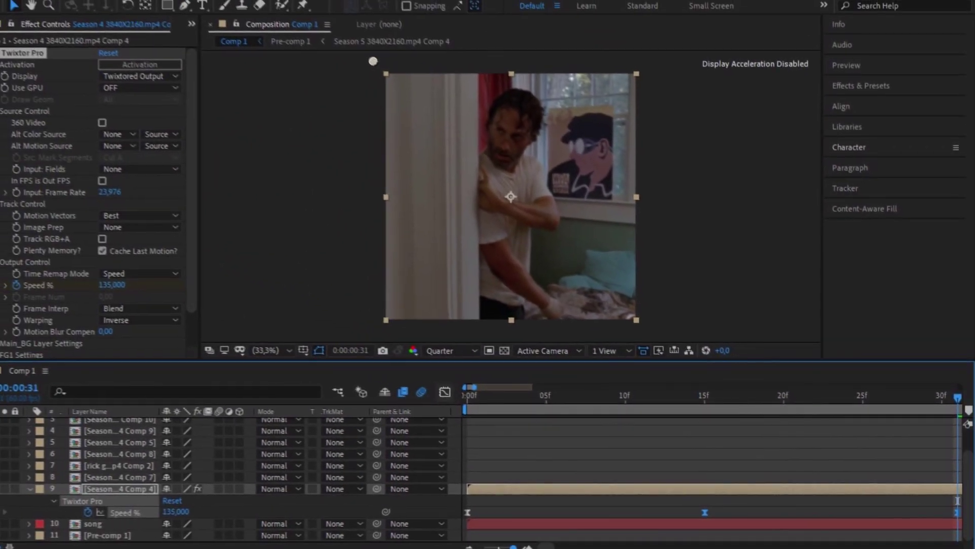
- Copy Twixtor Pro from layer 9 and paste it onto layers 8 and 7
drag(475, 543, 460, 545)
scroll(721, 521, up, 4)
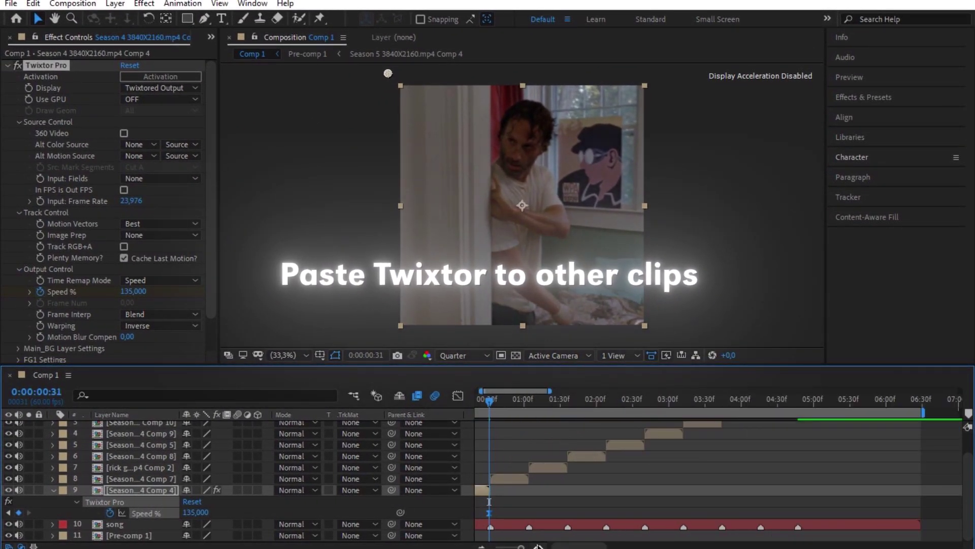
click(576, 504)
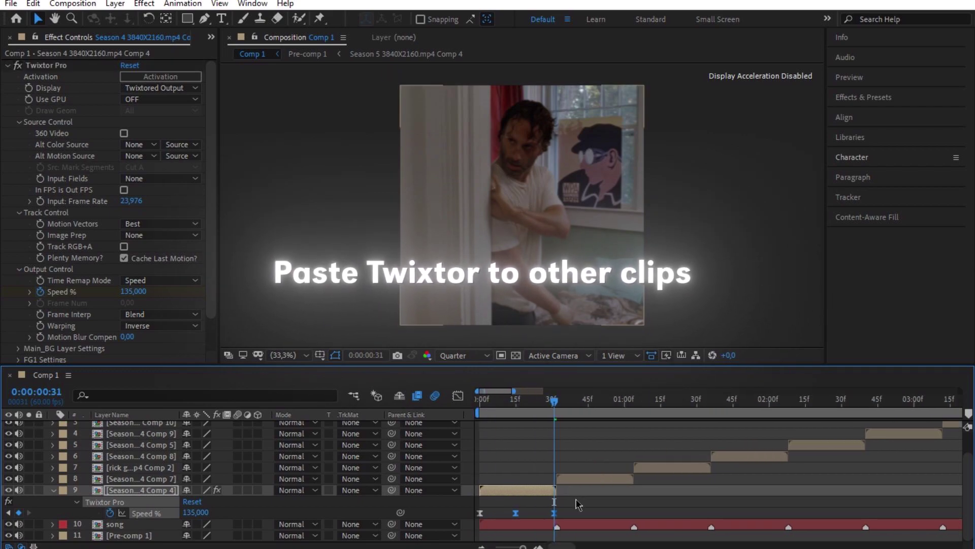
click(46, 65)
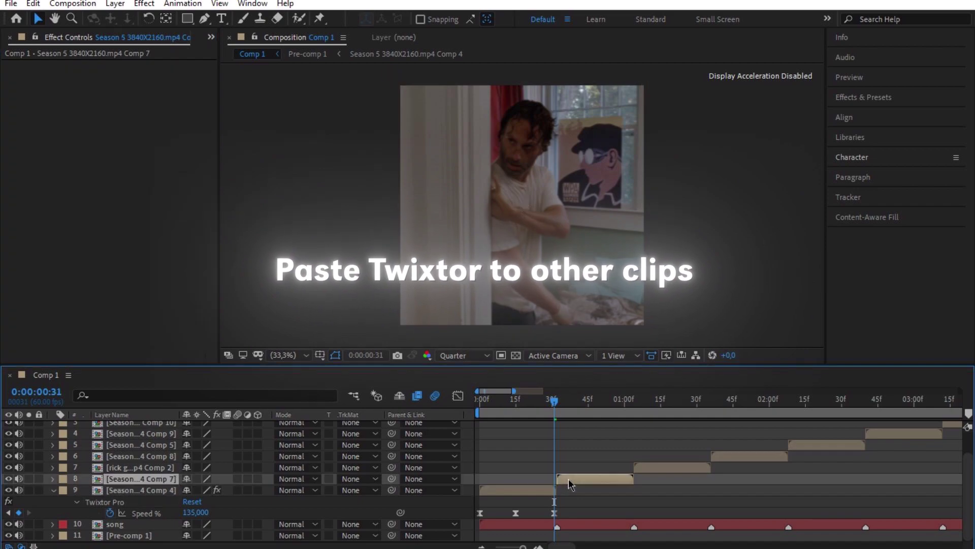
click(570, 479)
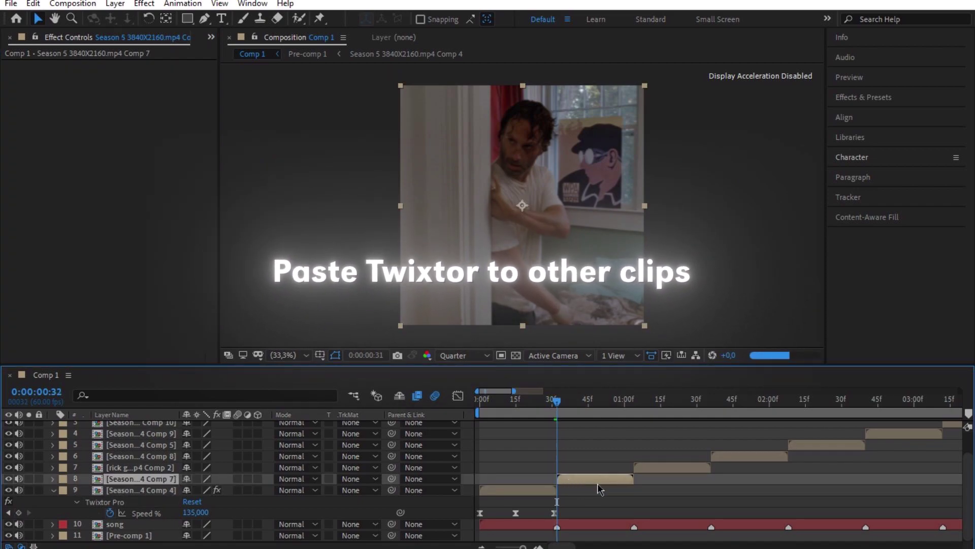
key(ctrl+v)
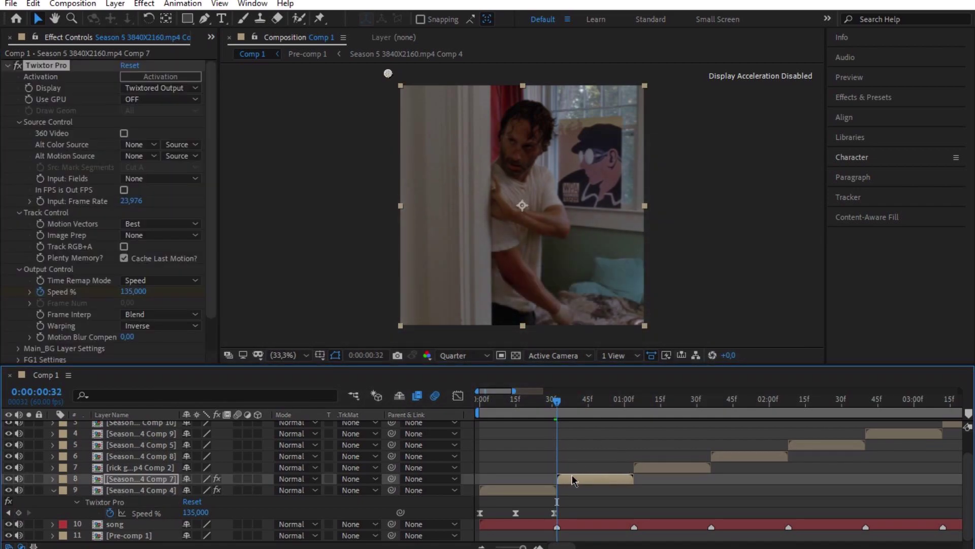
key(u)
click(643, 468)
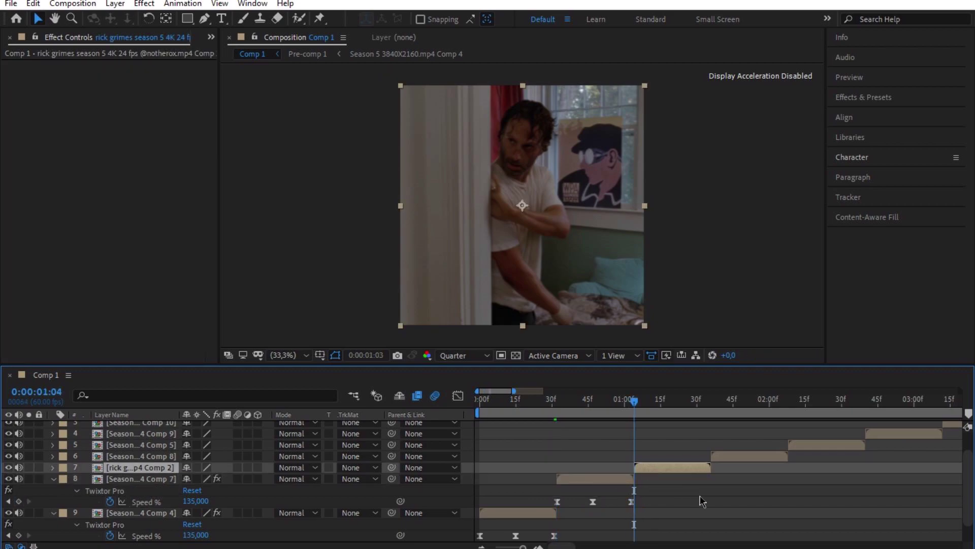
key(ctrl+v)
- Paste Twixtor and its keyframes at the start of layers 6, 5, 4 and 3
click(730, 456)
key(i)
key(ctrl+v)
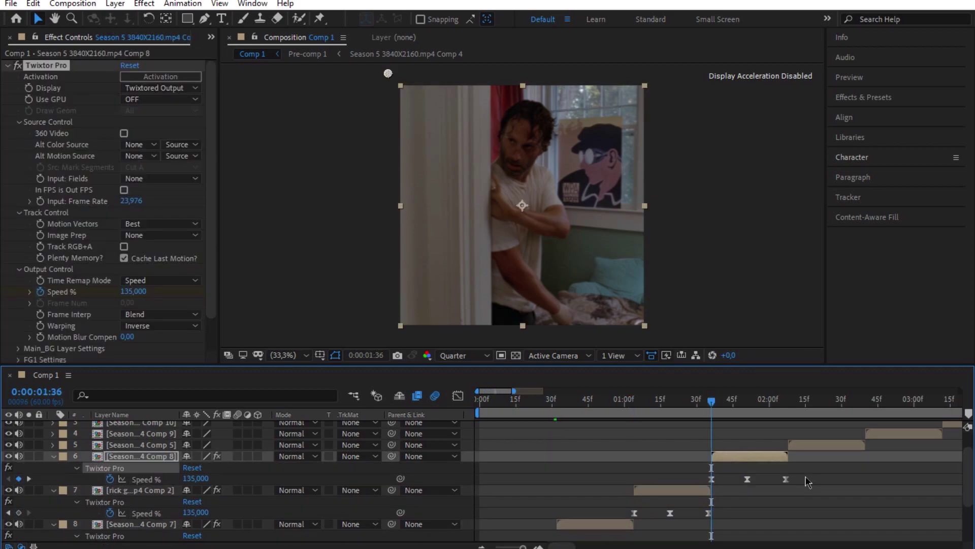
click(808, 445)
key(i)
key(ctrl+v)
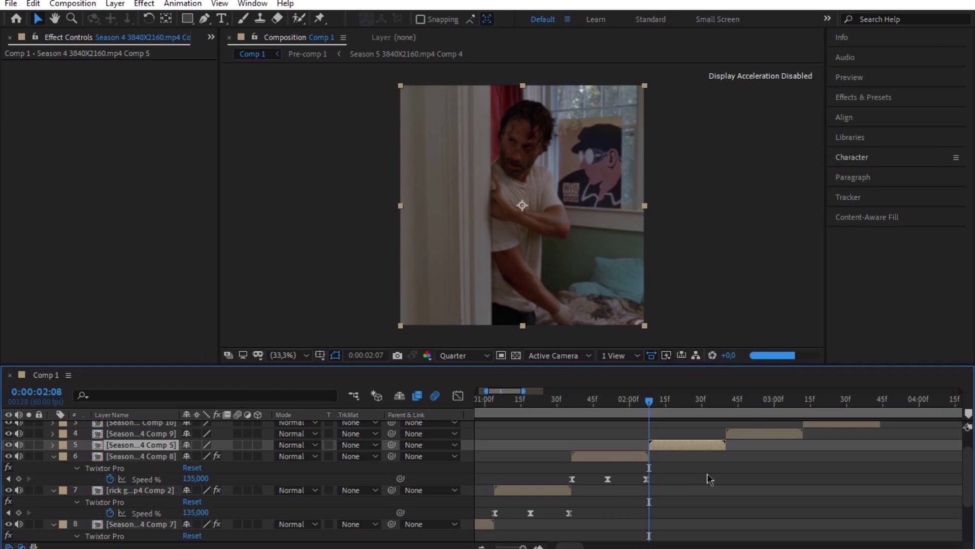
click(742, 435)
key(i)
key(ctrl+v)
scroll(818, 457, up, 1)
click(820, 449)
key(i)
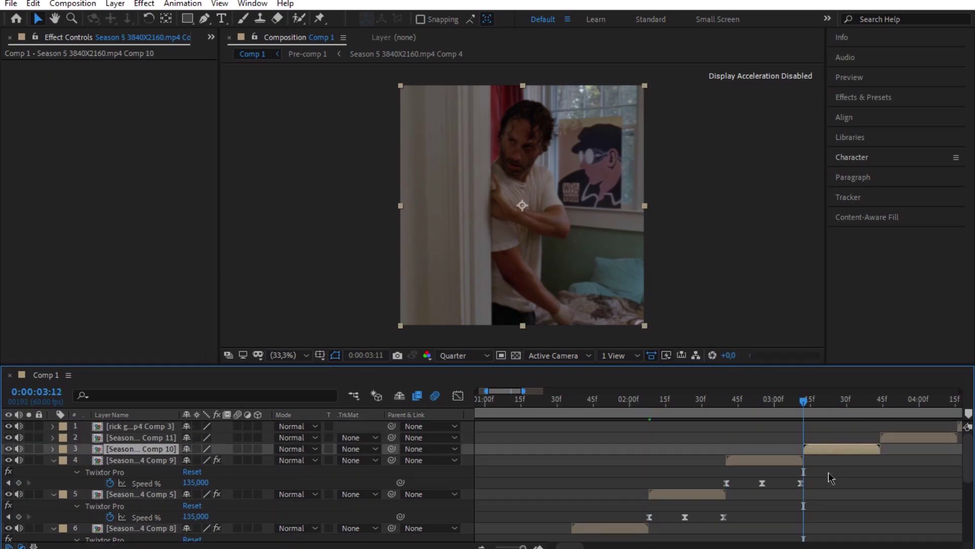
key(ctrl+v)
- Paste Twixtor onto layers 2 and 1, collapse properties, and zoom to the whole comp
click(599, 440)
key(i)
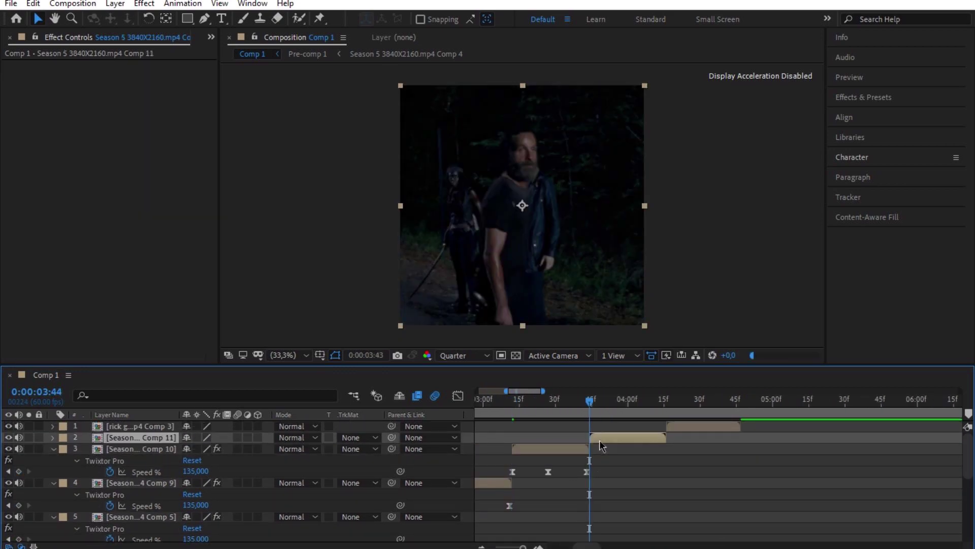
key(ctrl+v)
click(681, 427)
key(i)
key(ctrl+v)
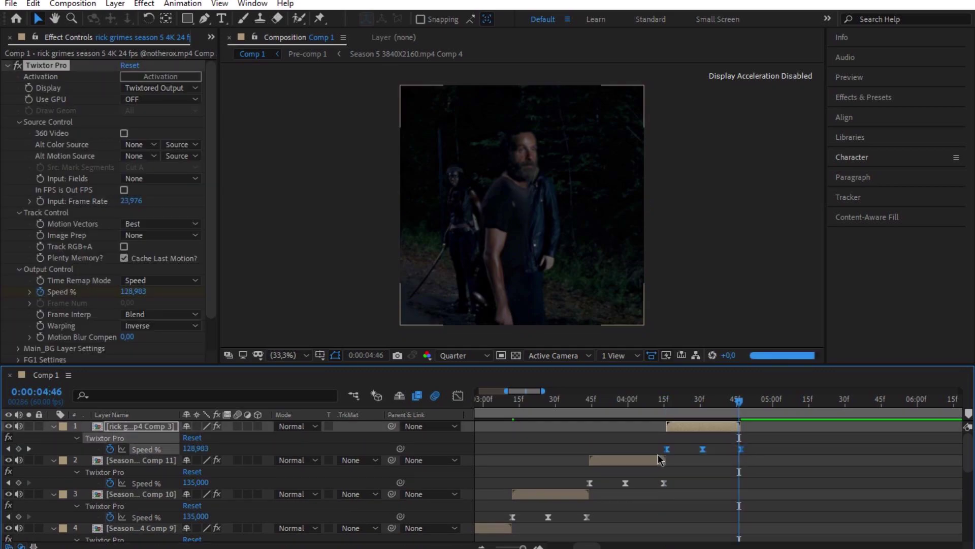
key(ctrl+grave)
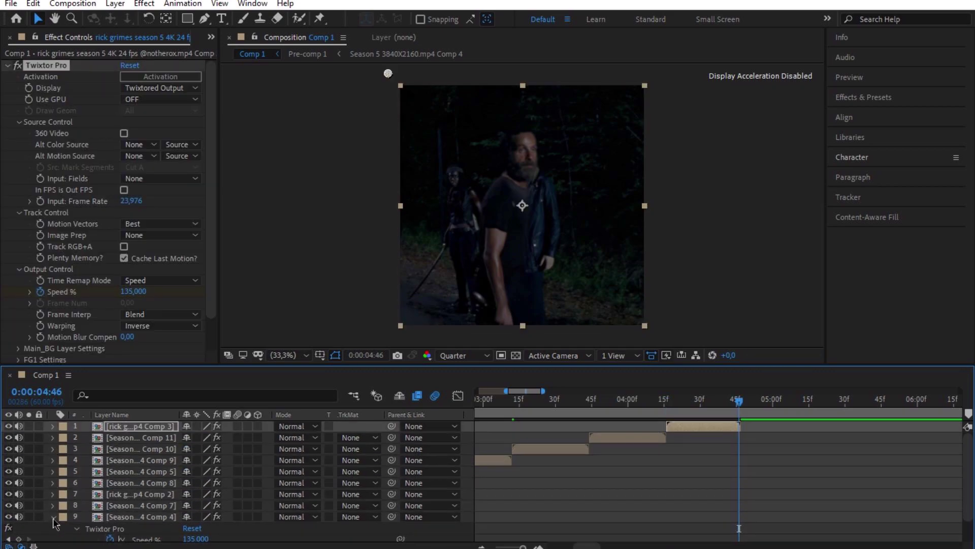
key(semicolon)
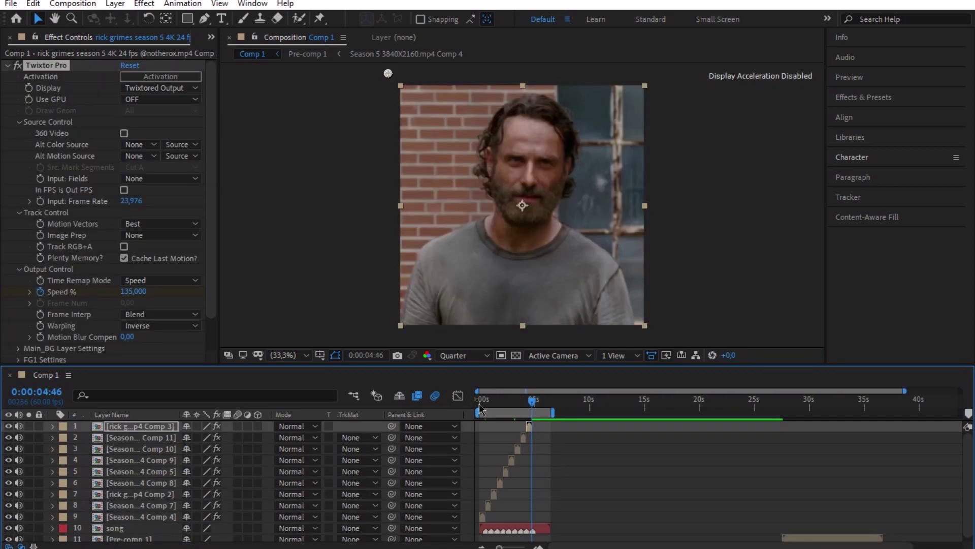
click(479, 404)
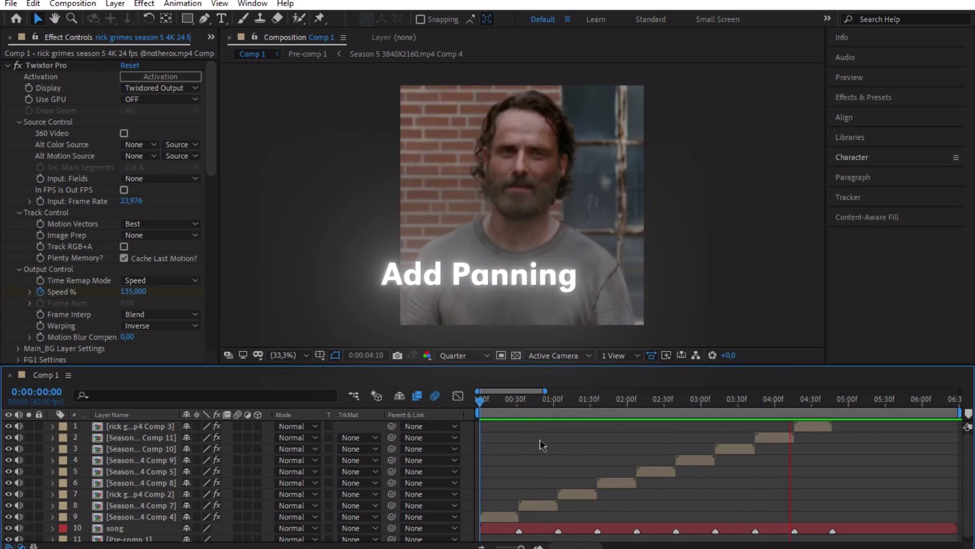
- Add a new adjustment layer on top of the clips with Ctrl+Alt+Y
key(ctrl+alt+y)
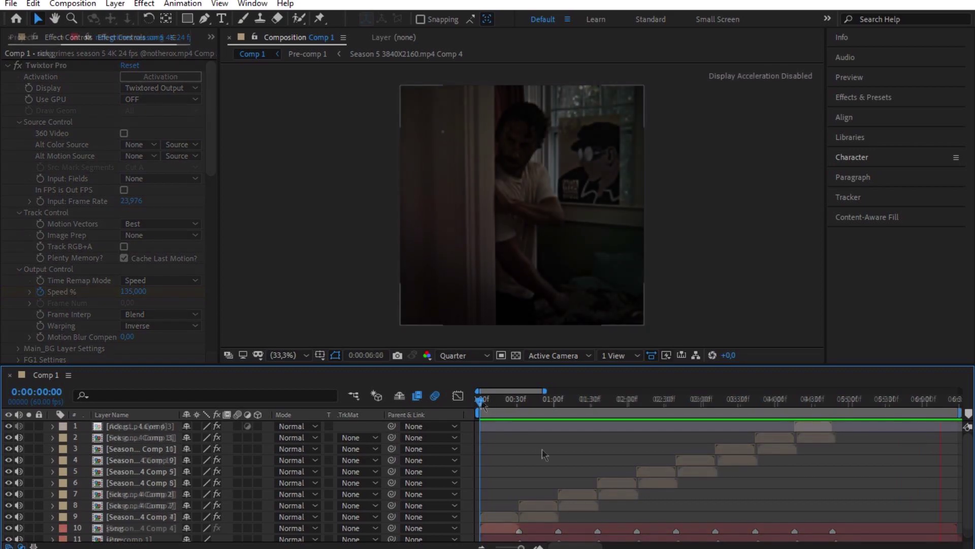